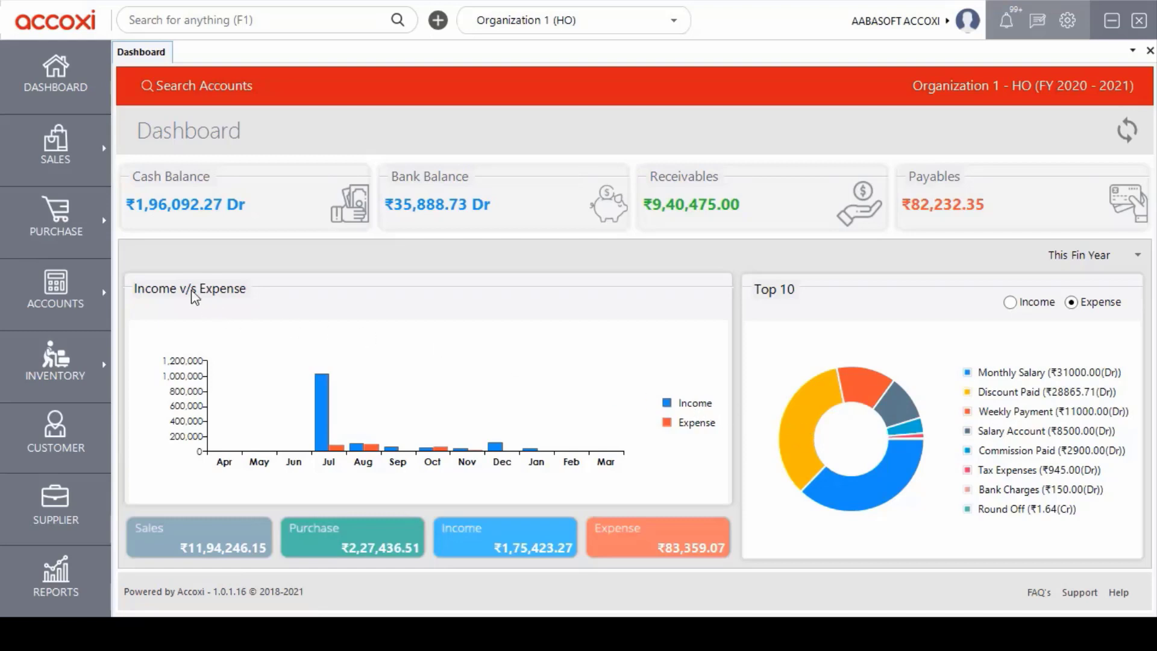
- Open the General Ledger's trial balance for 01-Apr-2020 to 31-Mar-2021 from the ACCOUNTS menu
left_click(81, 303)
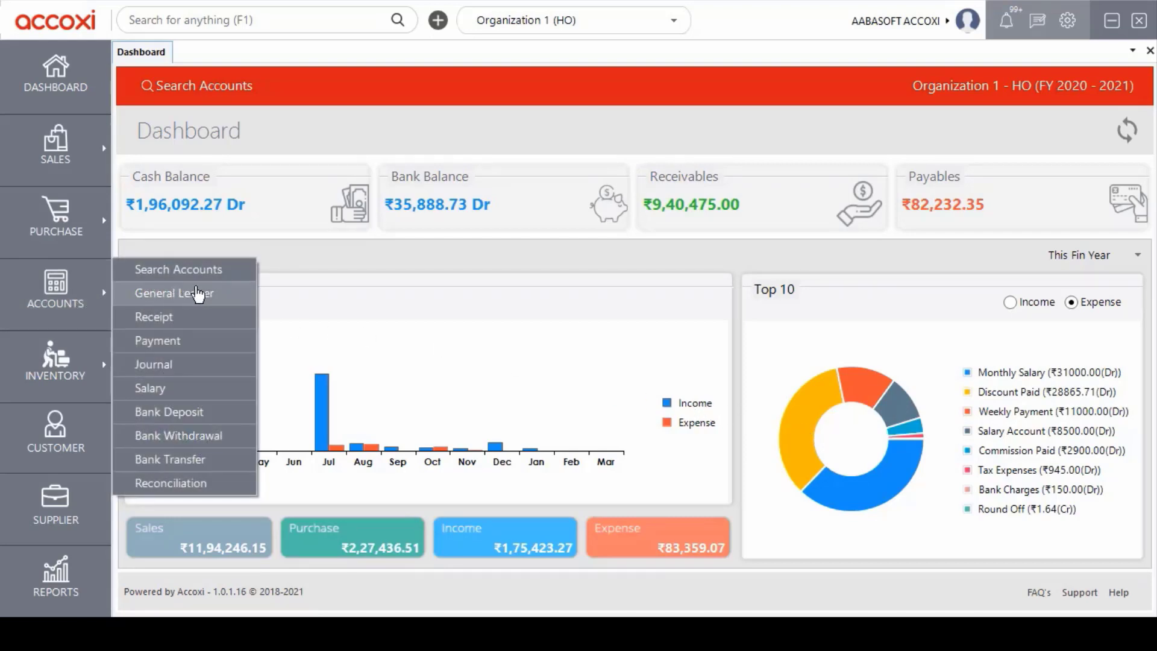
left_click(205, 293)
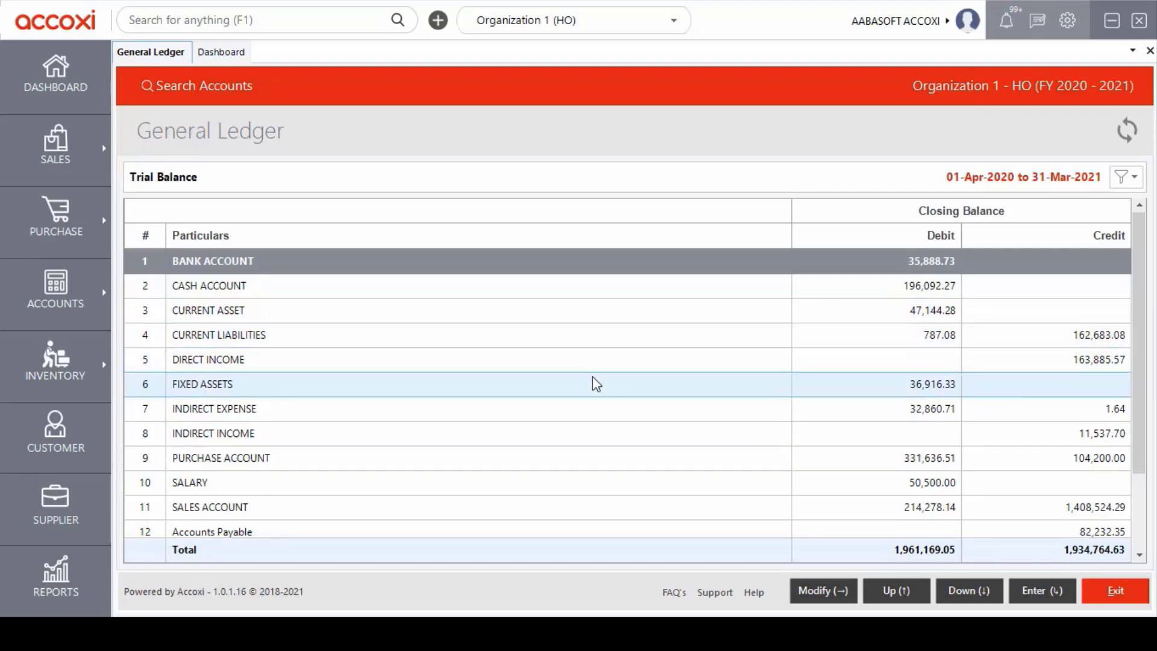
- Scroll the trial balance, then show its options: Detailed View, Period, Group Search, Ledger Wise View, Export
scroll(711, 428, "down", 3)
scroll(712, 428, "up", 3)
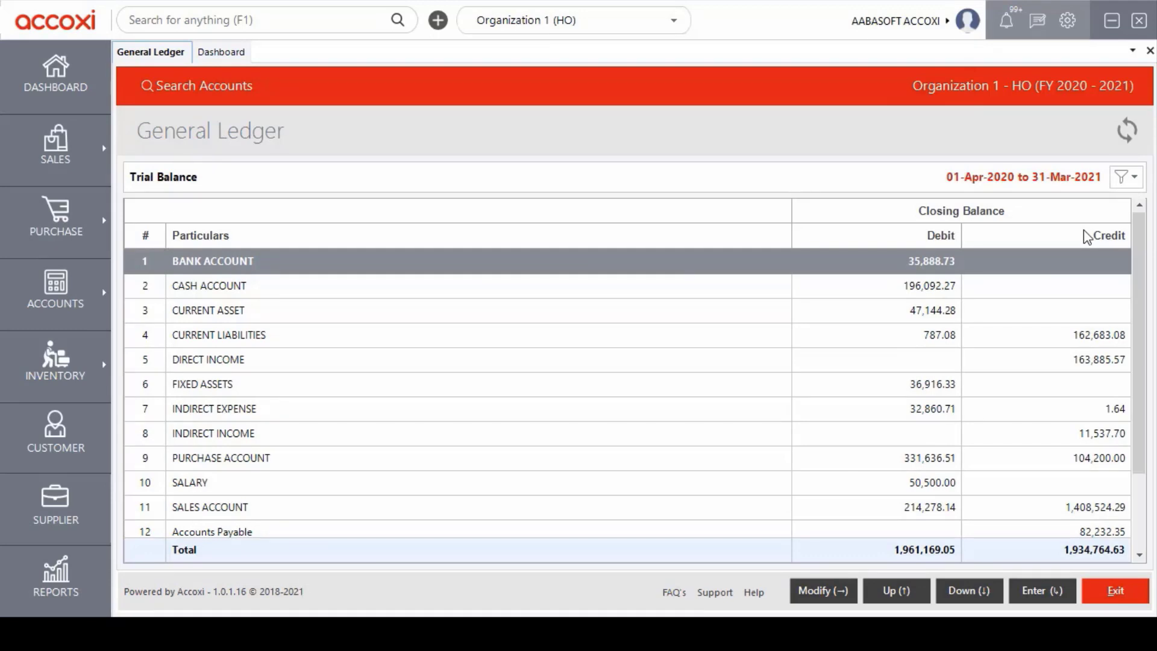
left_click(1128, 179)
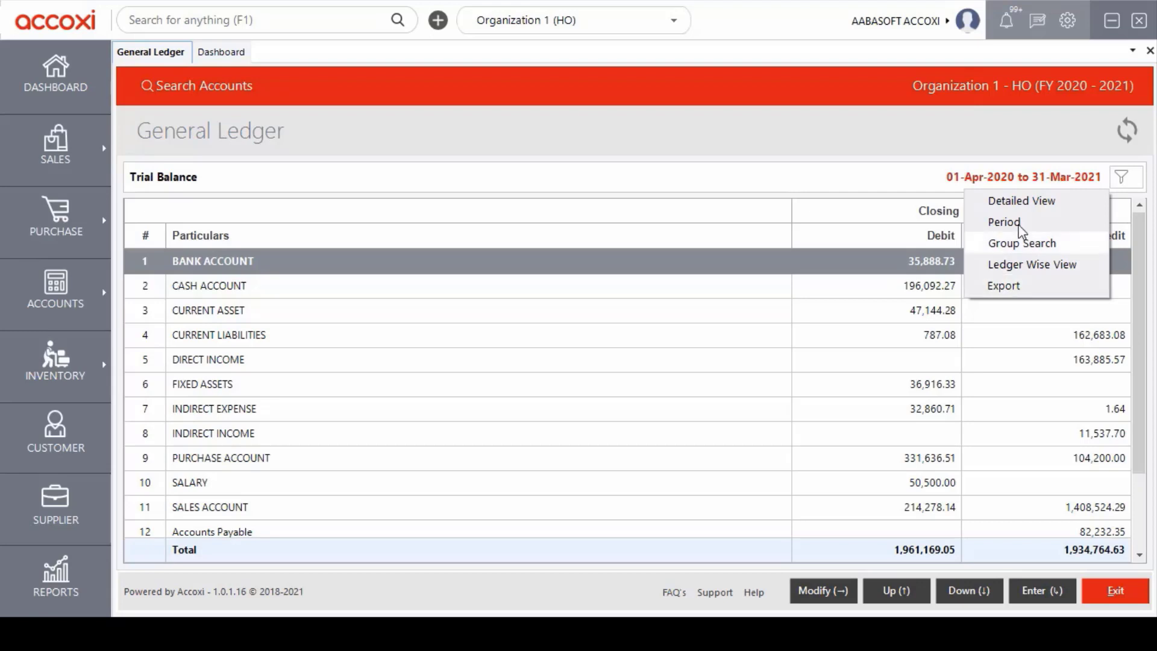
- Switch the trial balance to Detailed View, listing ledgers like Bank Account and Federal Bank under groups
left_click(941, 128)
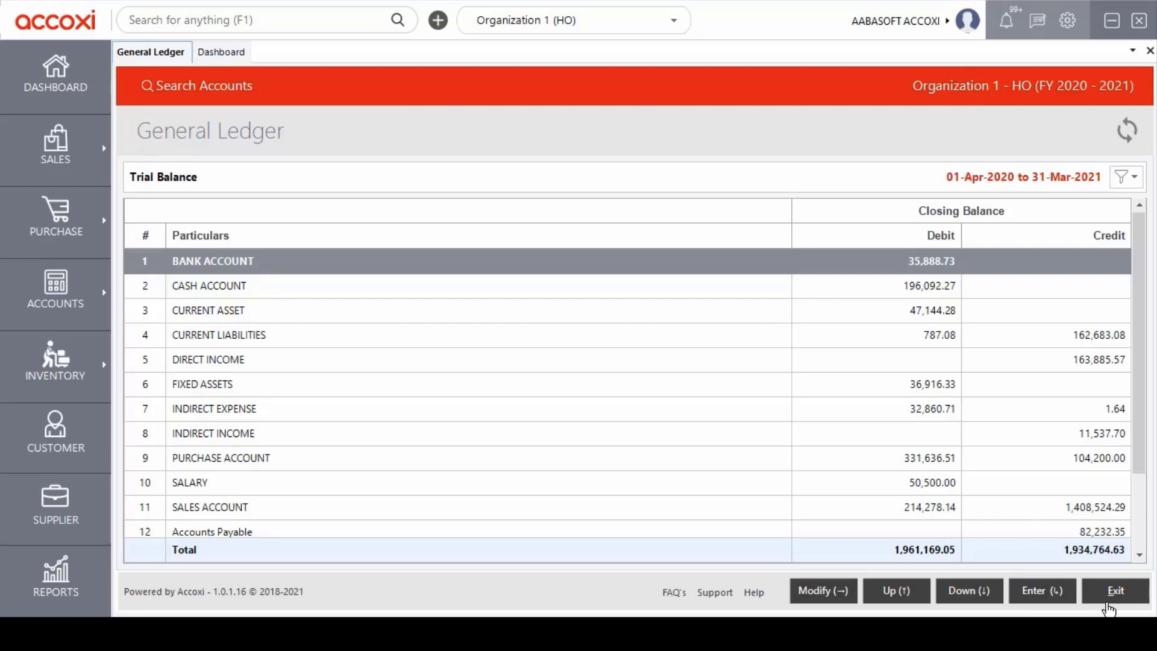
right_click(994, 279)
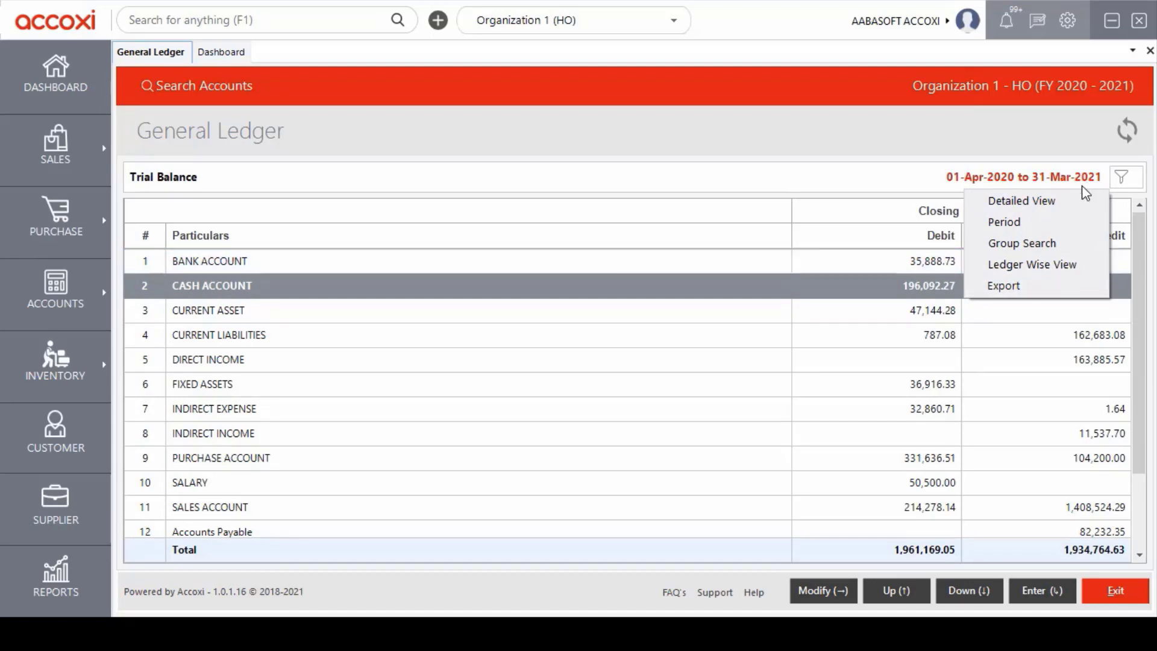
key("Up")
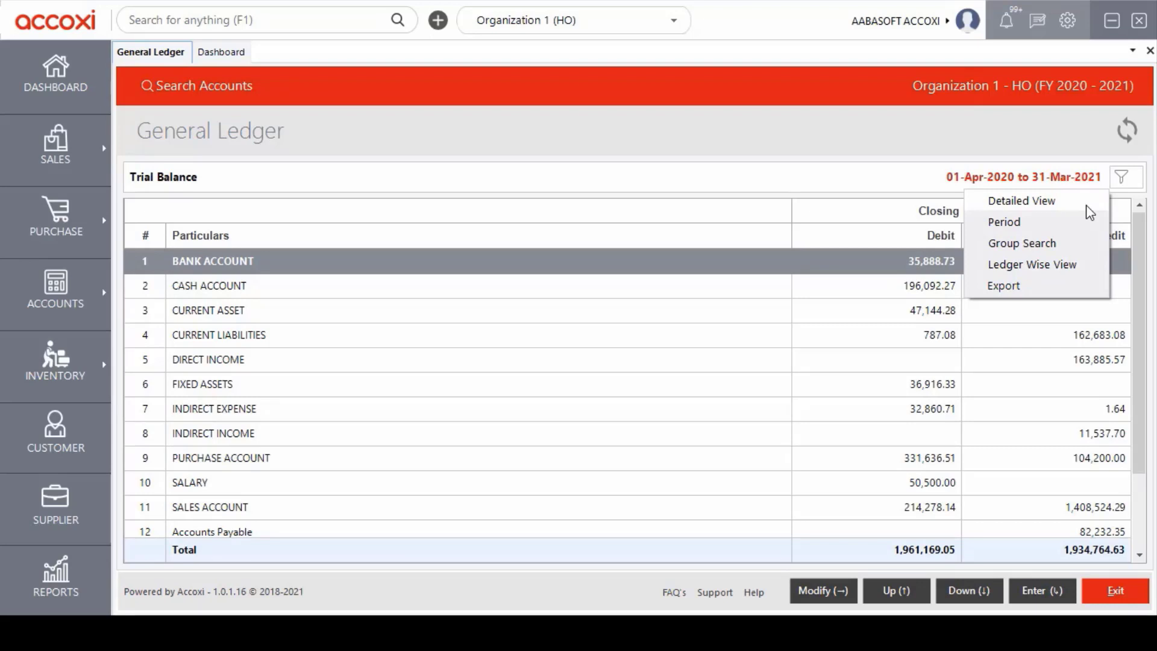
left_click(1087, 205)
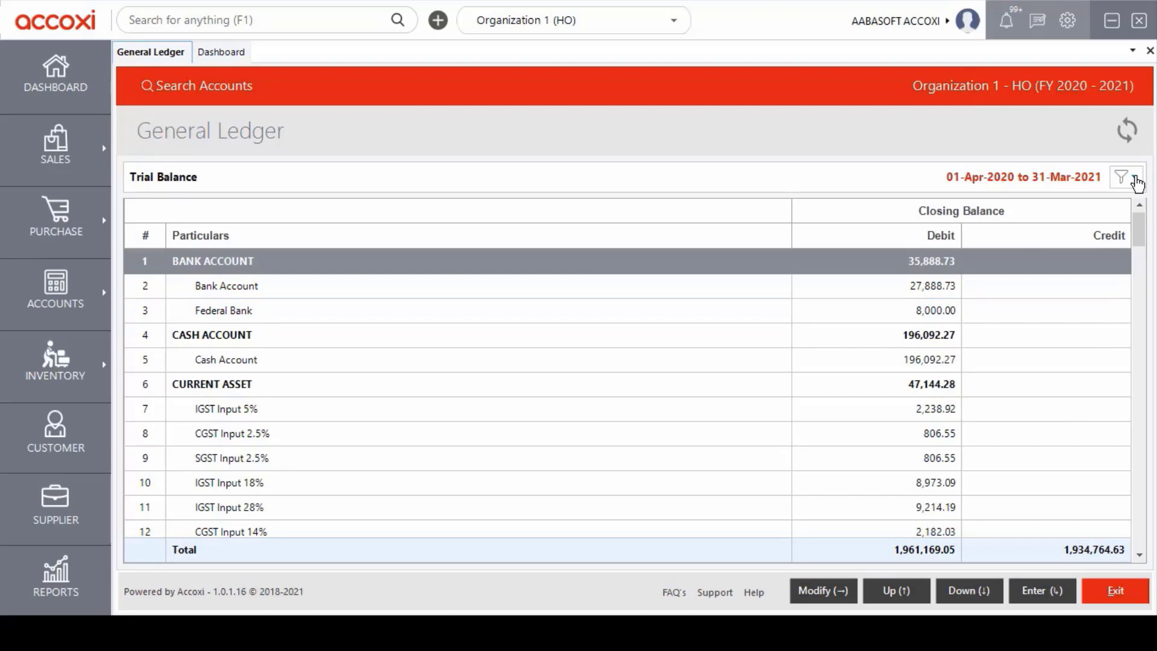
- Put the trial balance back in Condensed View with group totals, then reopen its view options
left_click(1136, 179)
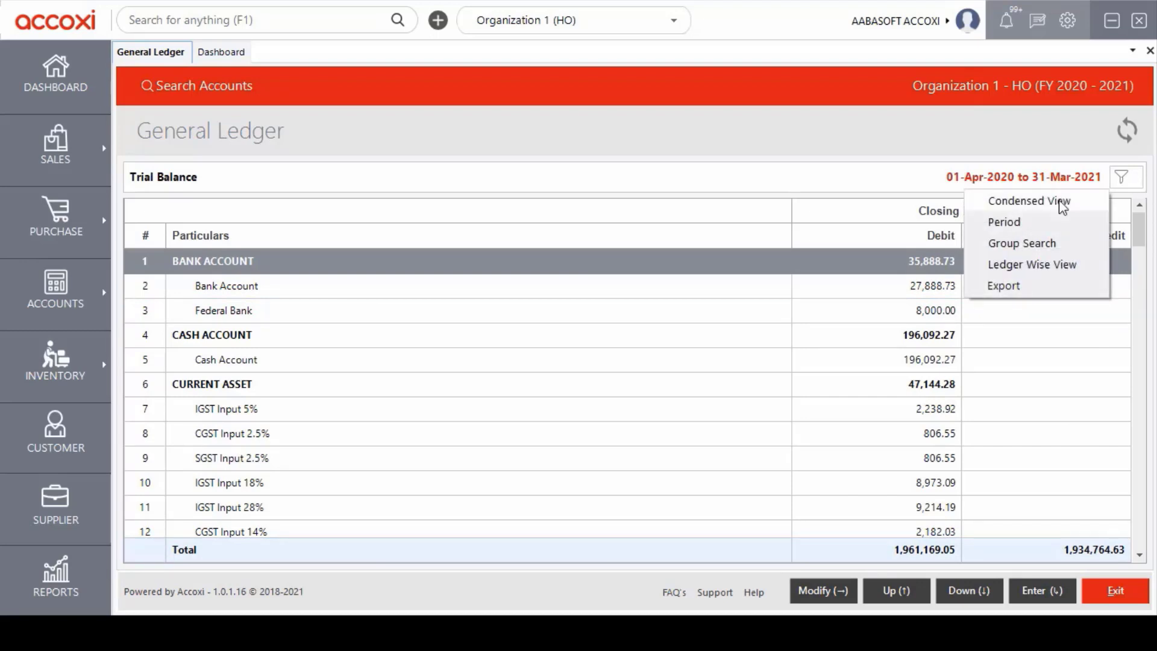
left_click(1059, 201)
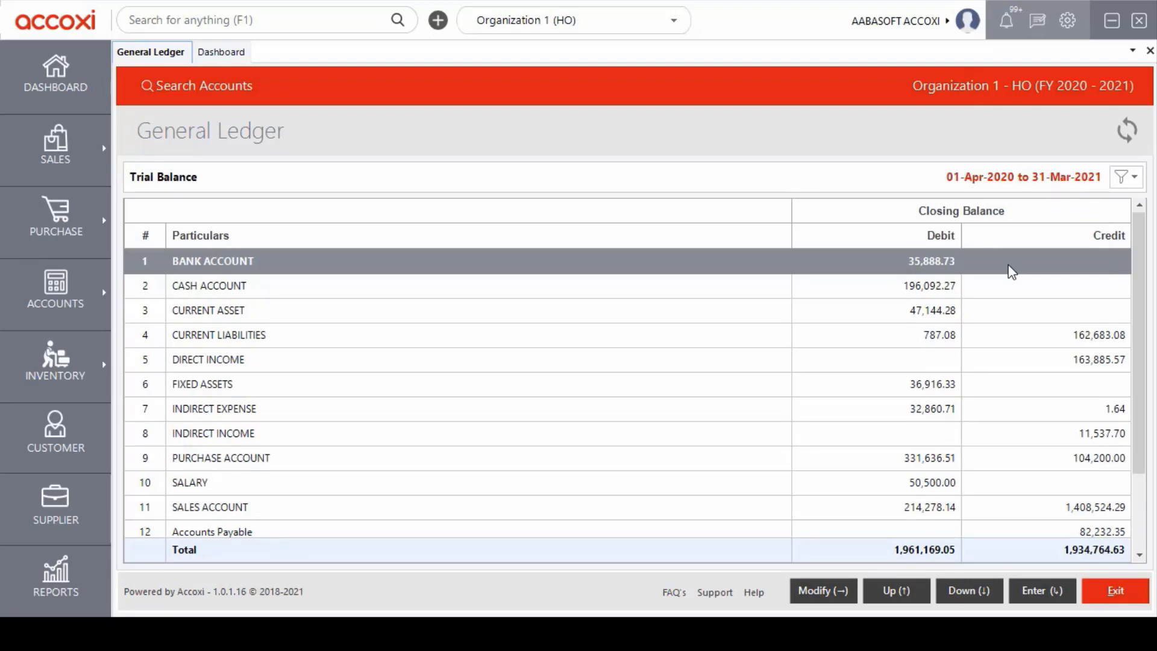
key("Down")
key("F4")
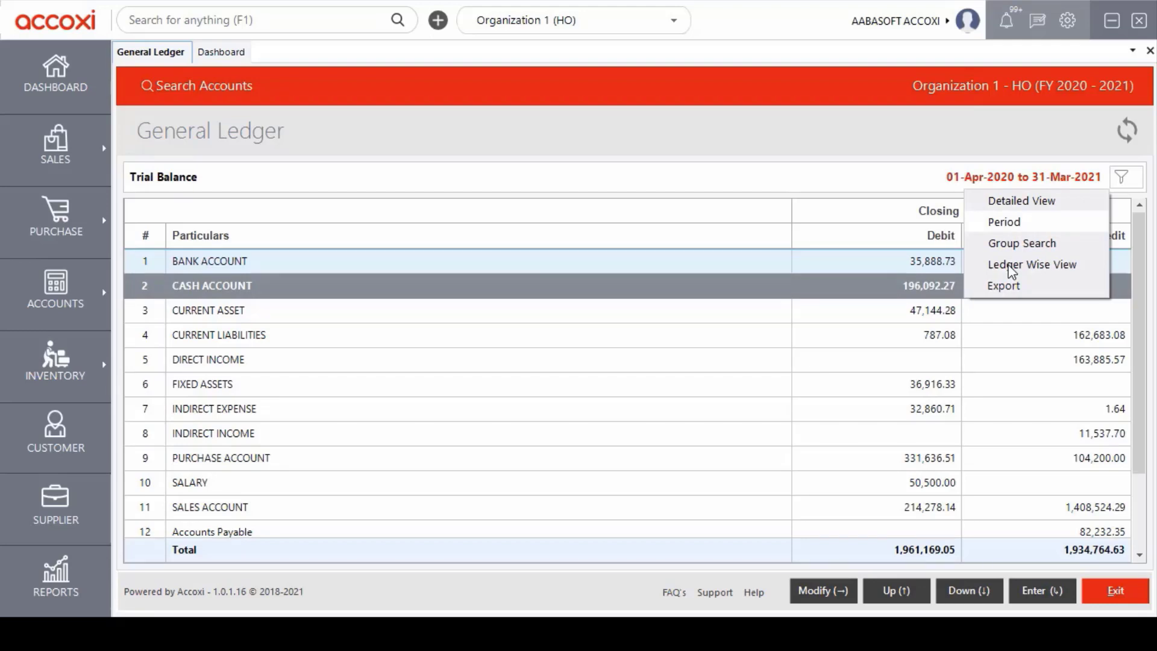
- Apply the period From 01/04/2020 To 31/03/2021 to the trial balance
key("Return")
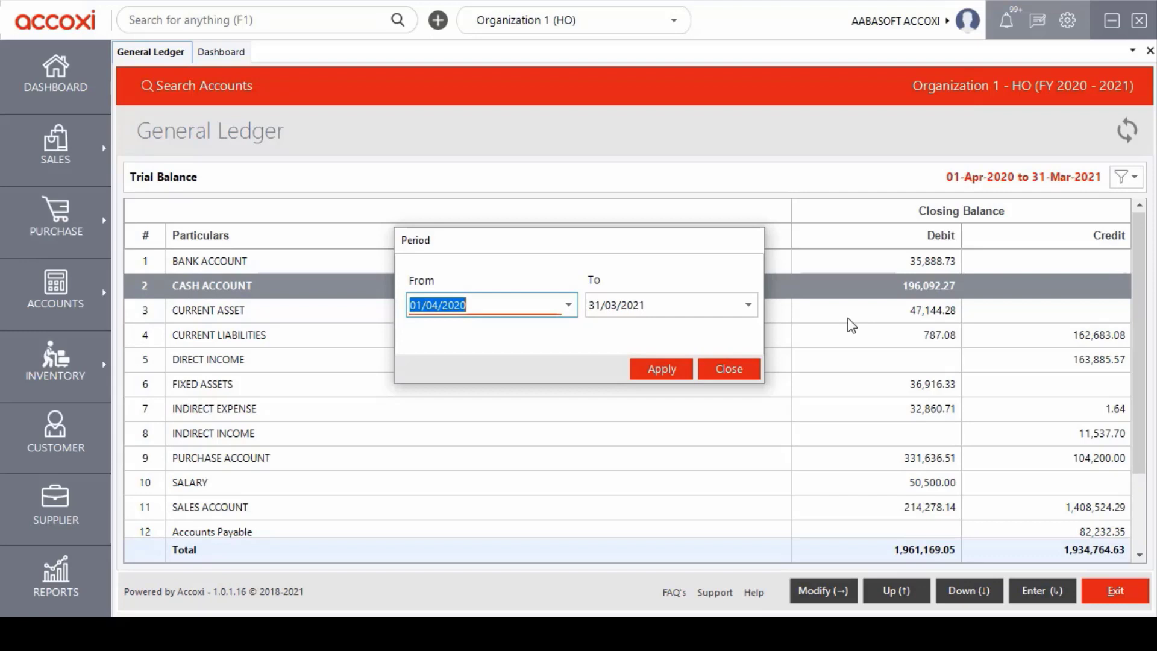
left_click(663, 369)
left_click(1124, 178)
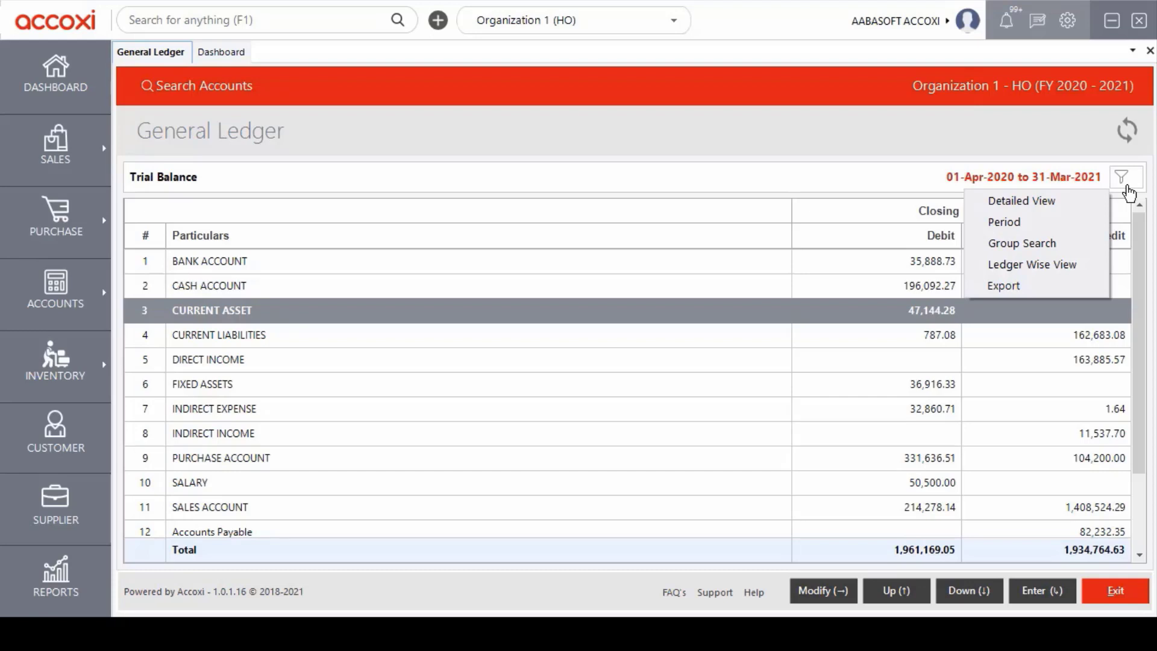
key("Down")
key("Return")
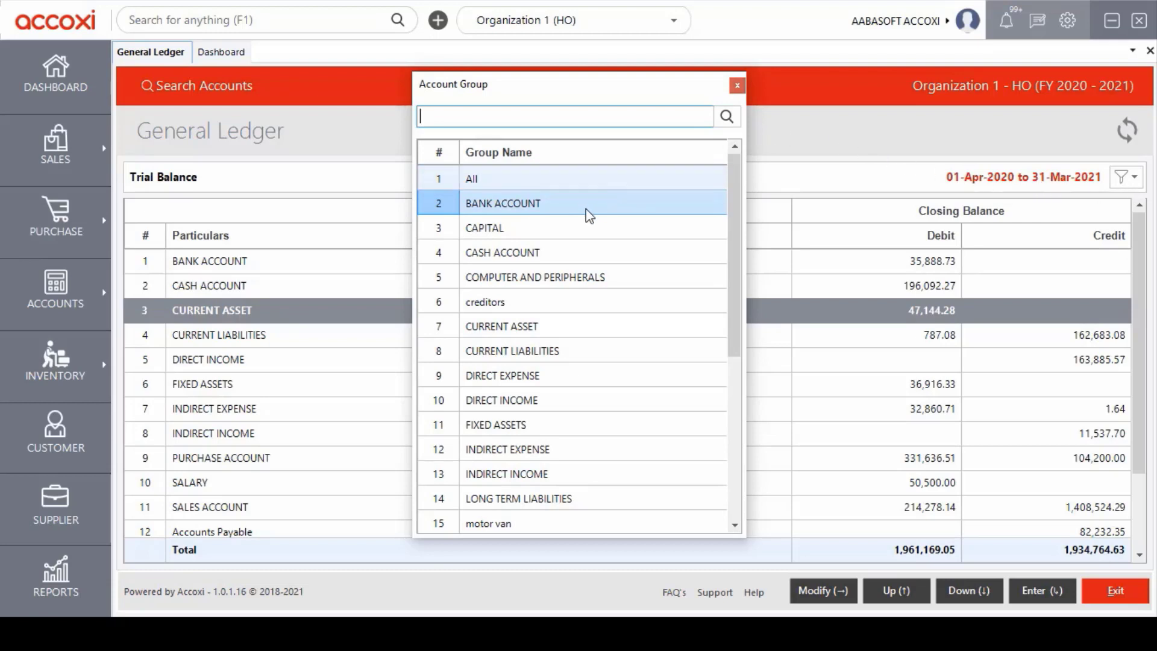
left_click(555, 203)
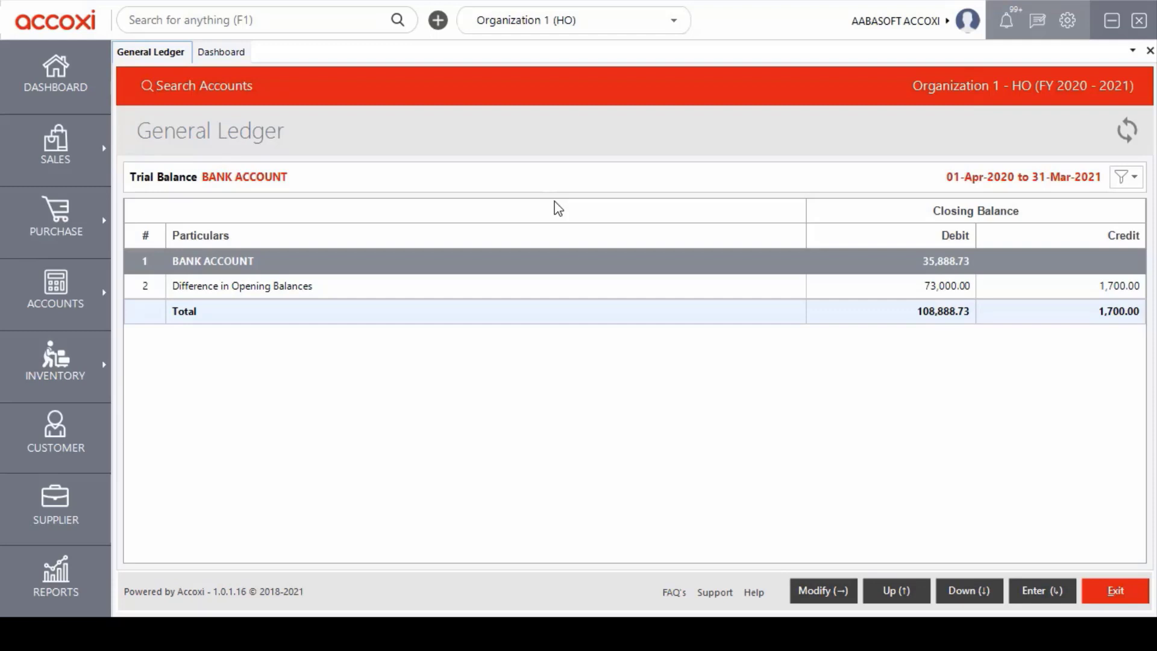
key("Down")
key("Up")
left_click(1126, 177)
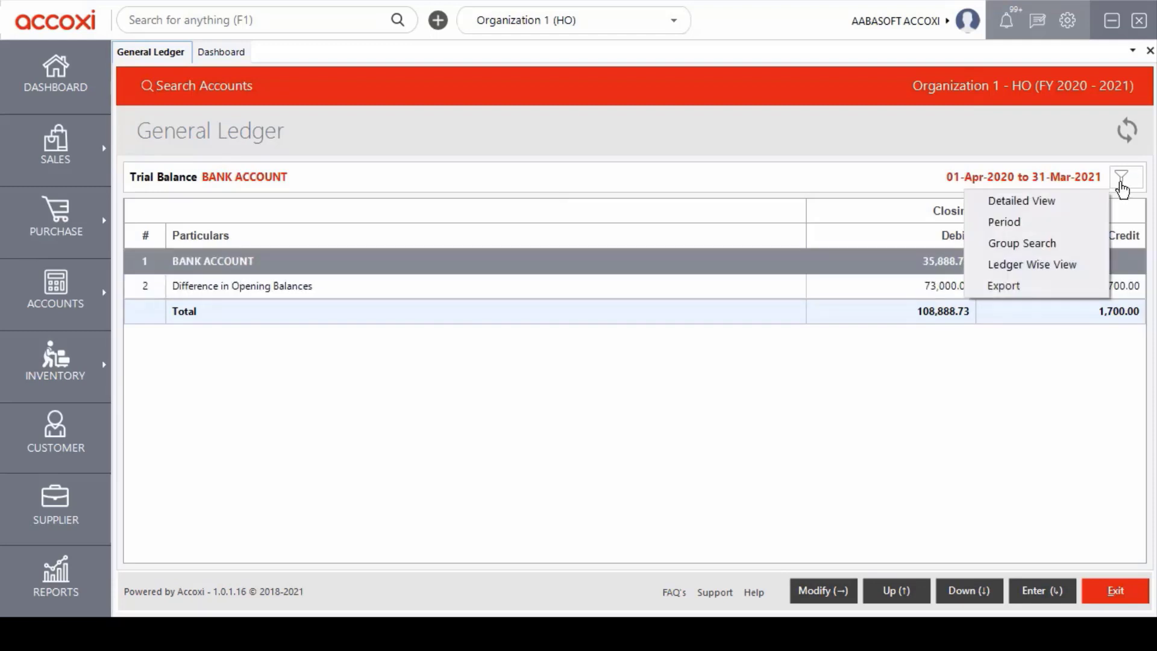
left_click(1055, 244)
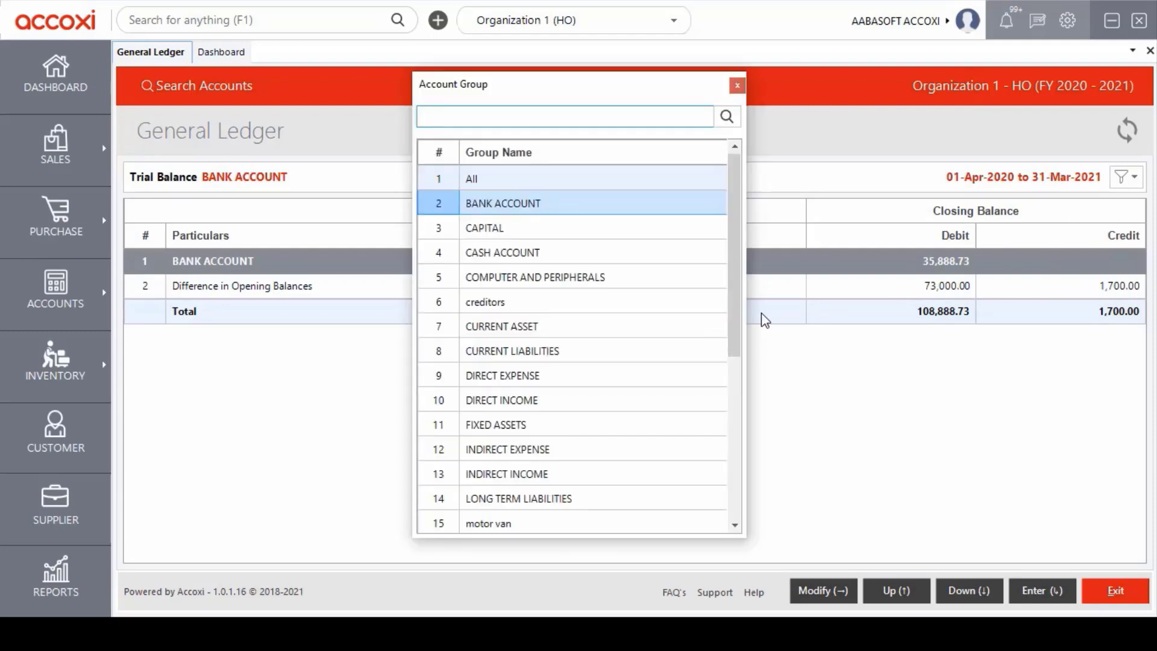
left_click(595, 229)
key("Escape")
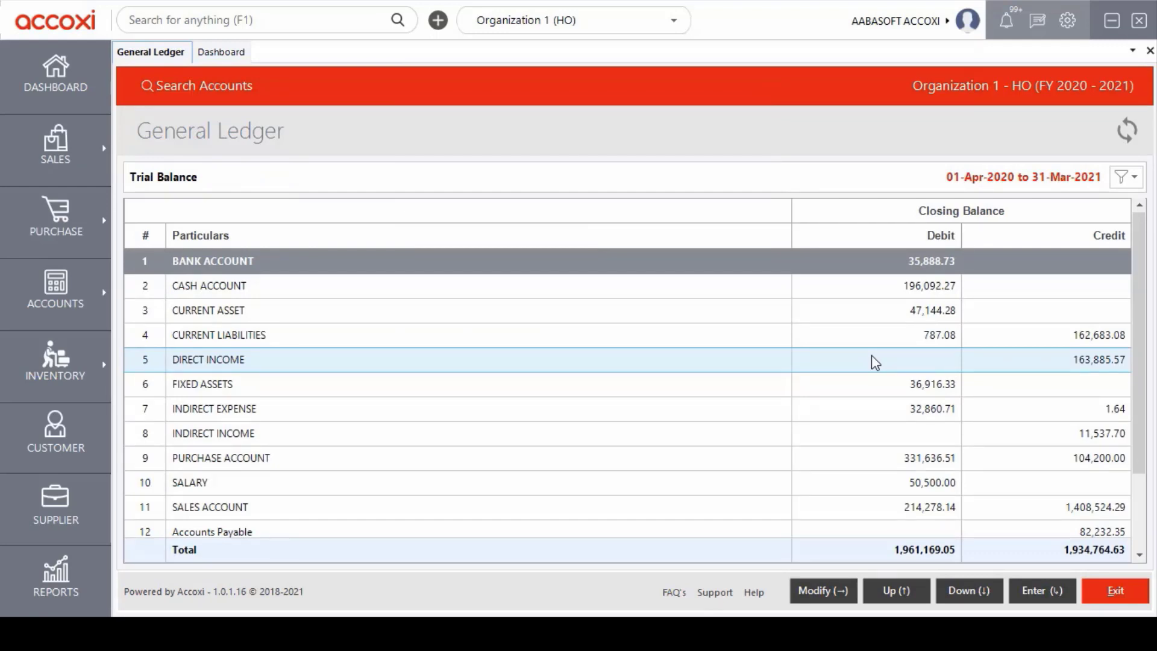
- Choose Ledger Wise View, showing Bank Account's monthly summary with a 20,000.00 opening balance
left_click(1125, 181)
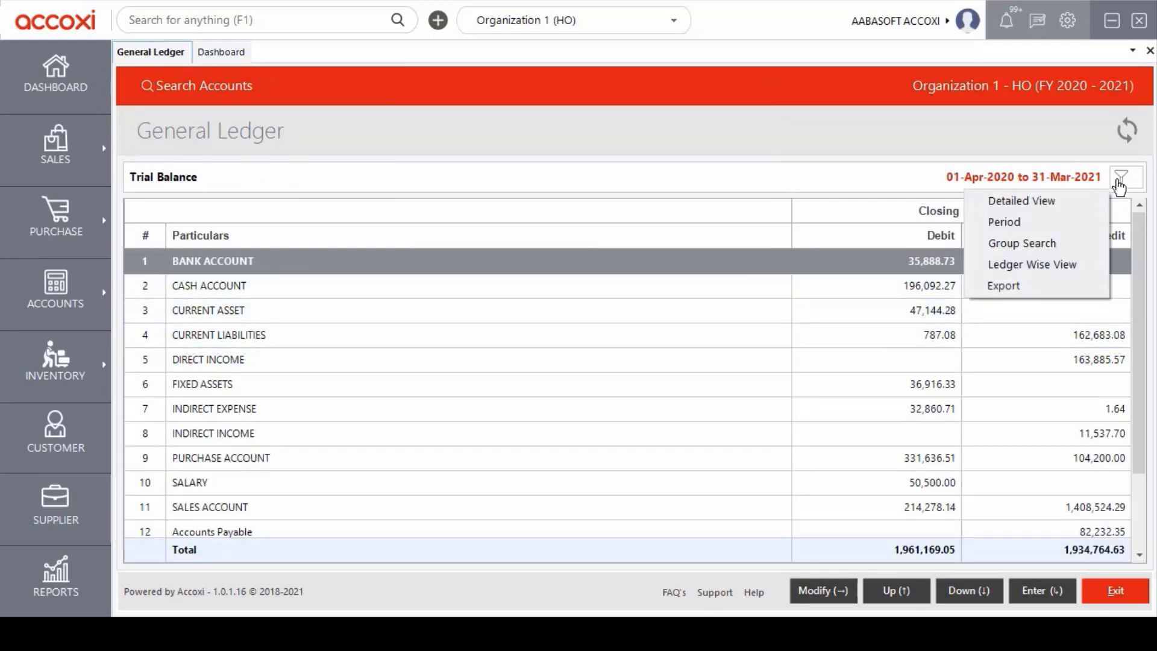
left_click(1052, 270)
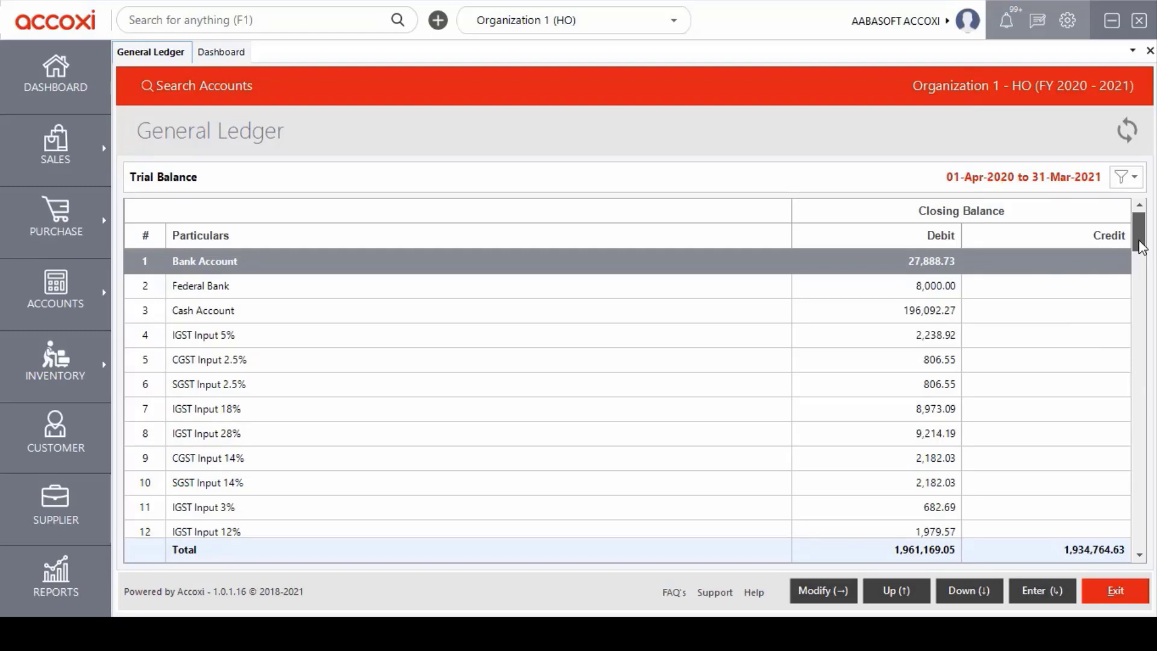
left_click_drag(1140, 247, 1141, 244)
- Open Bank Account's Ledger Monthly Summary, move to May, then return to the condensed trial balance
double_click(703, 265)
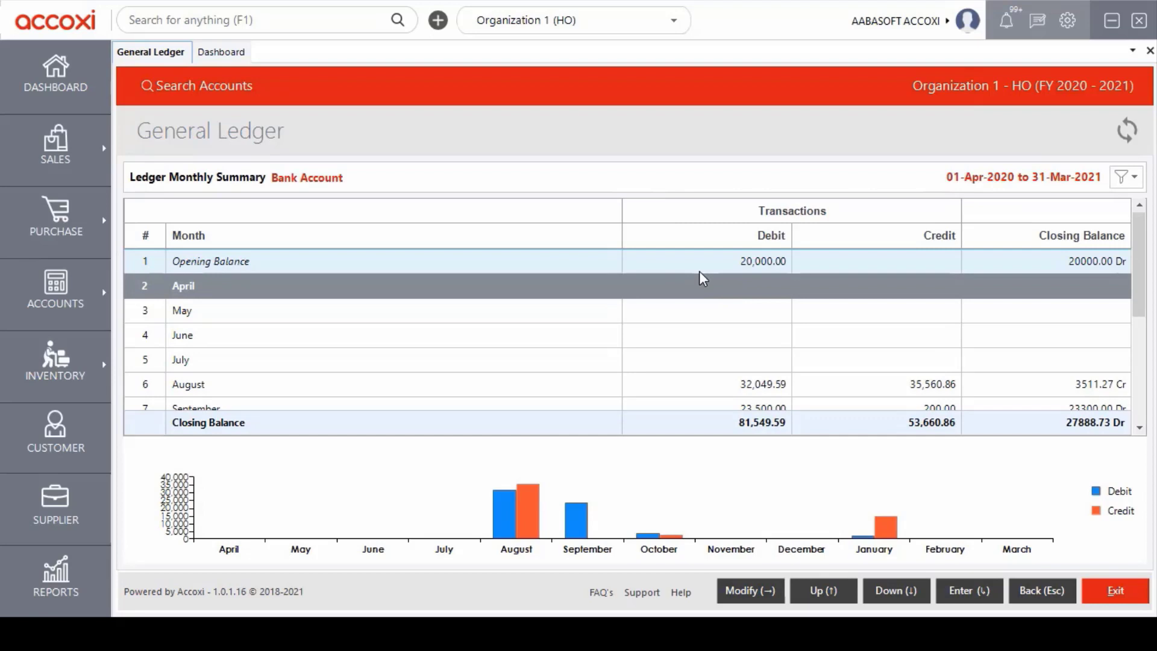
key("Down")
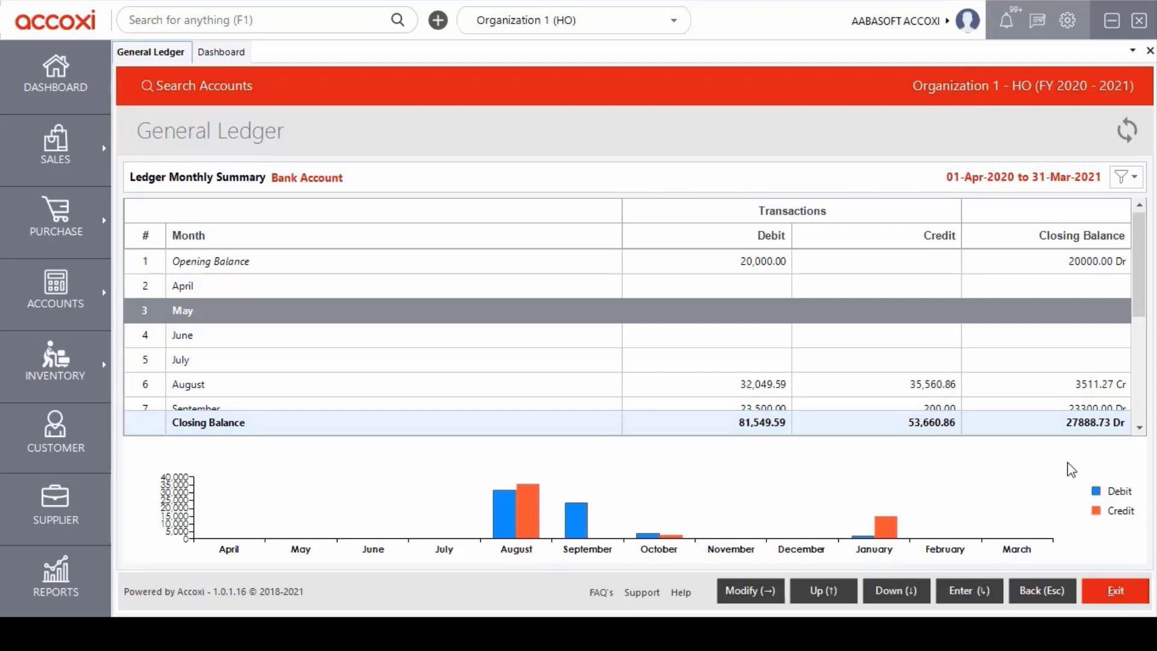
left_click(1124, 178)
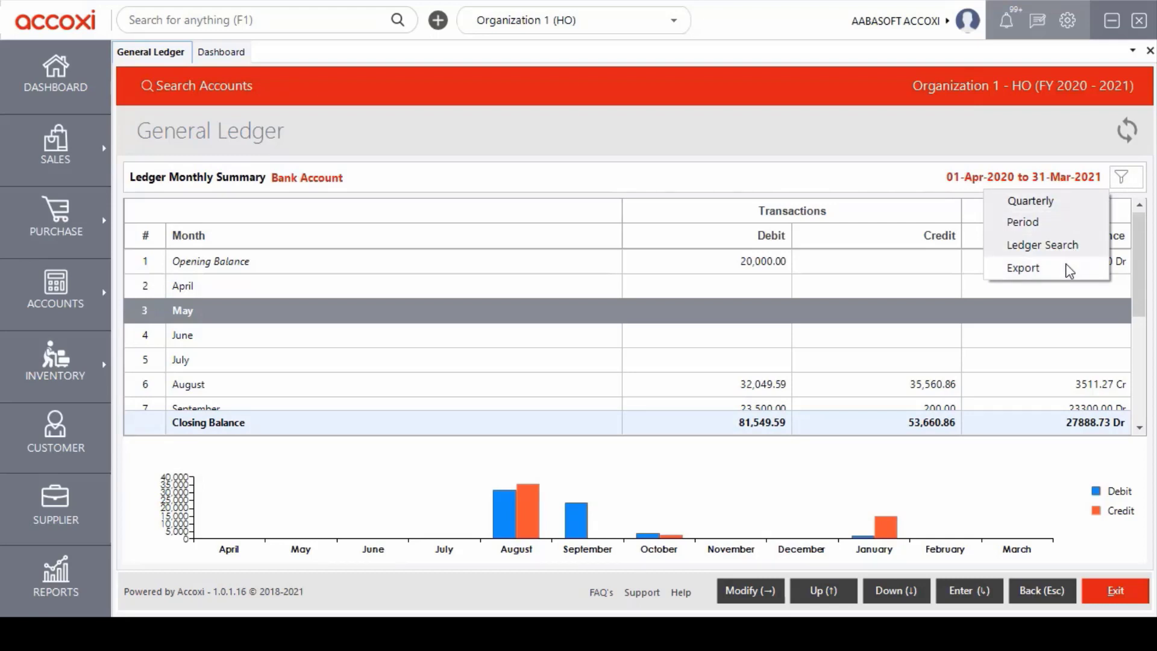
key("Escape")
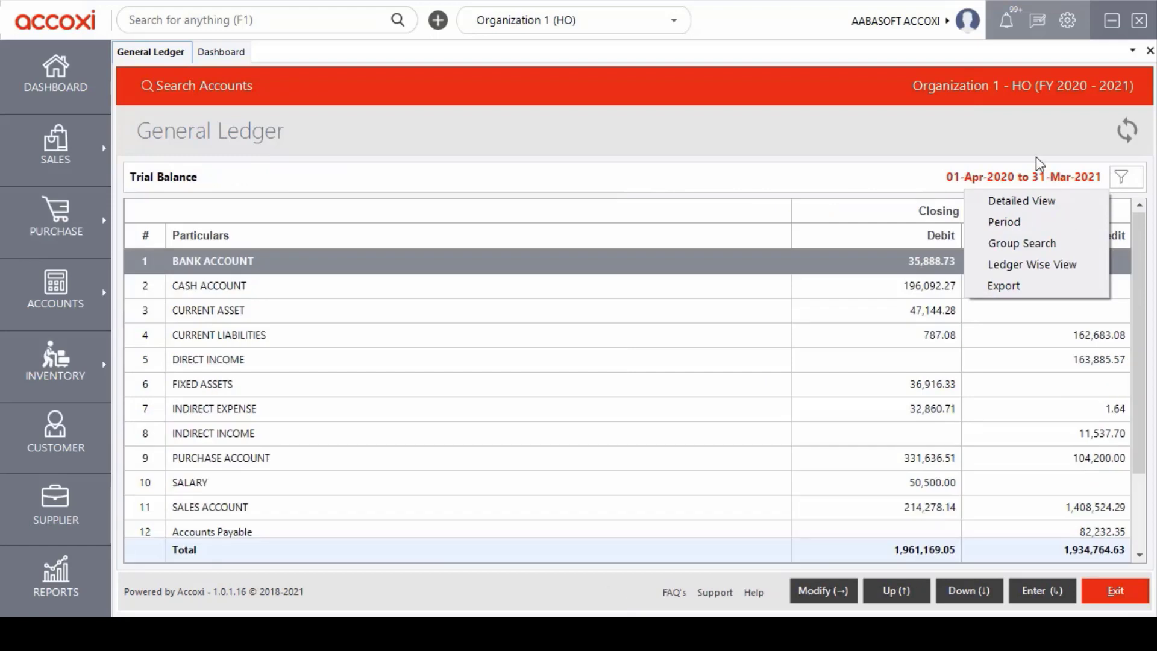
- Open the SALES ACCOUNT group summary showing Sales Account and Sales Return balances
left_click(1052, 292)
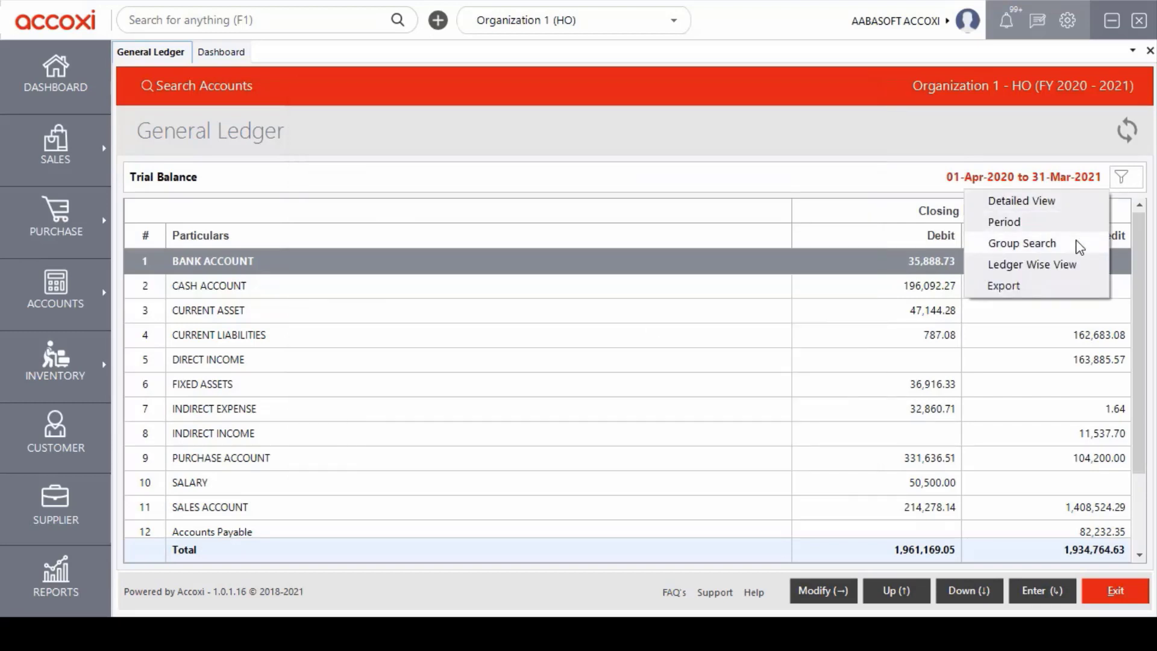
left_click(884, 82)
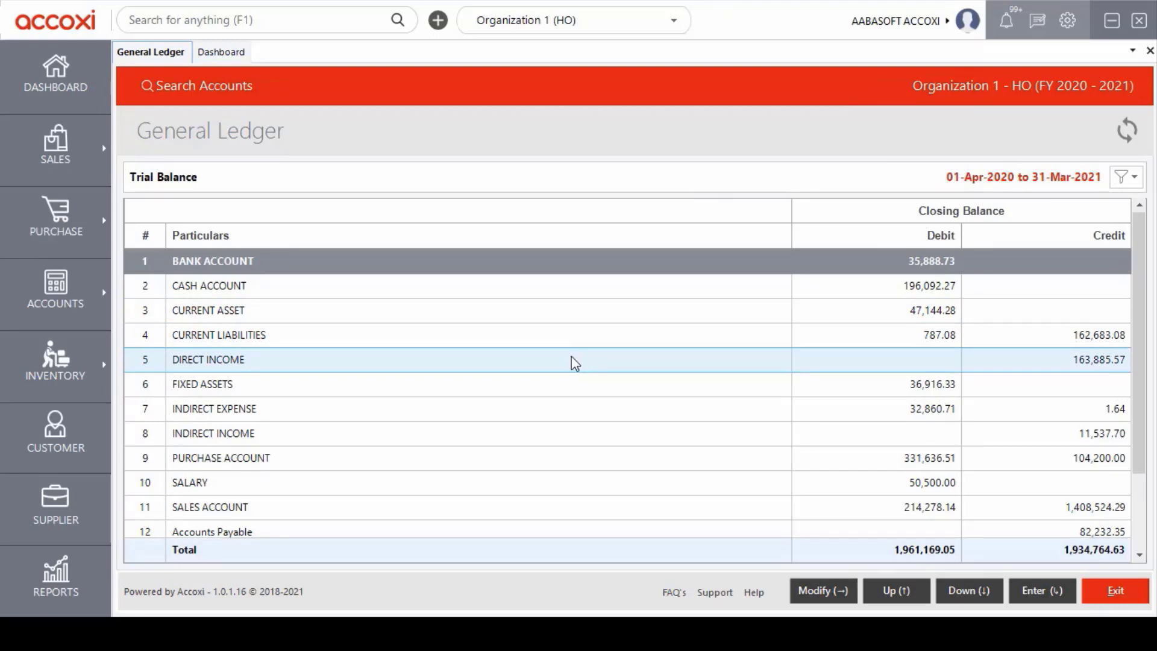
left_click(306, 516)
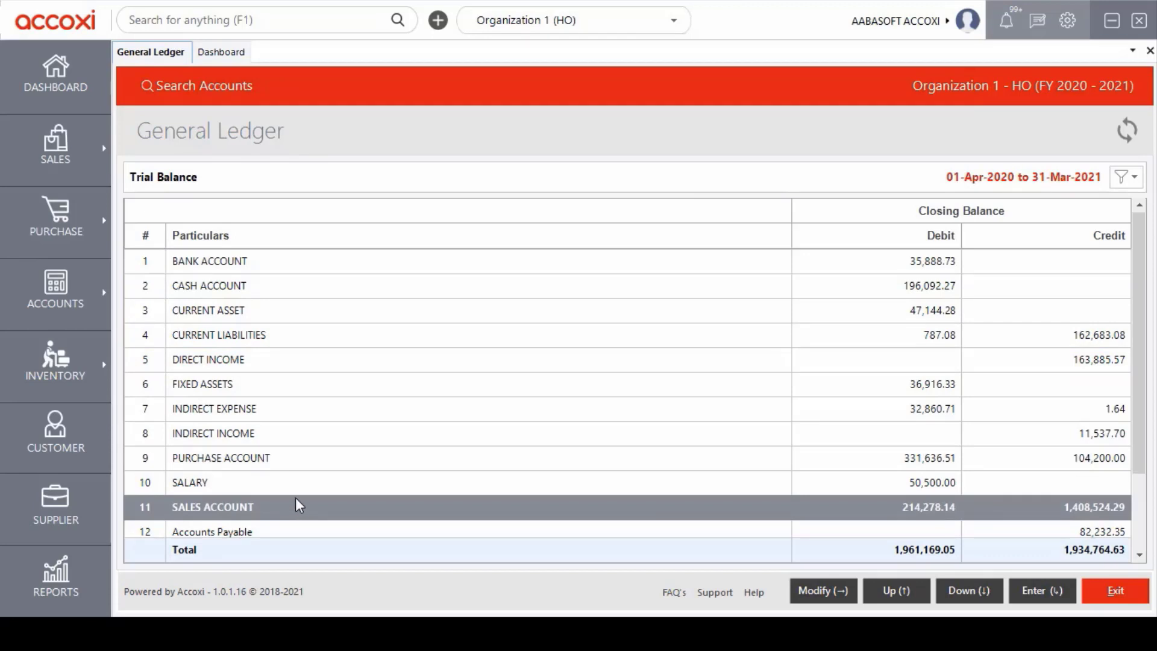
double_click(295, 505)
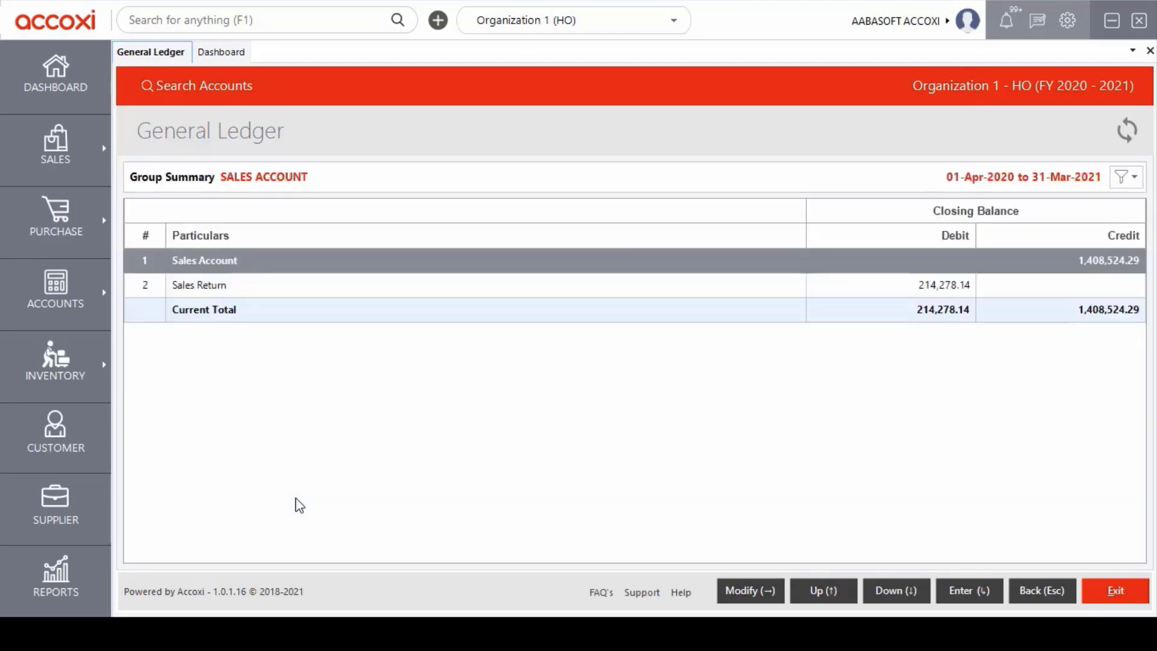
- Browse the report options without choosing one, then open Sales Account's Ledger Monthly Summary
key("F4")
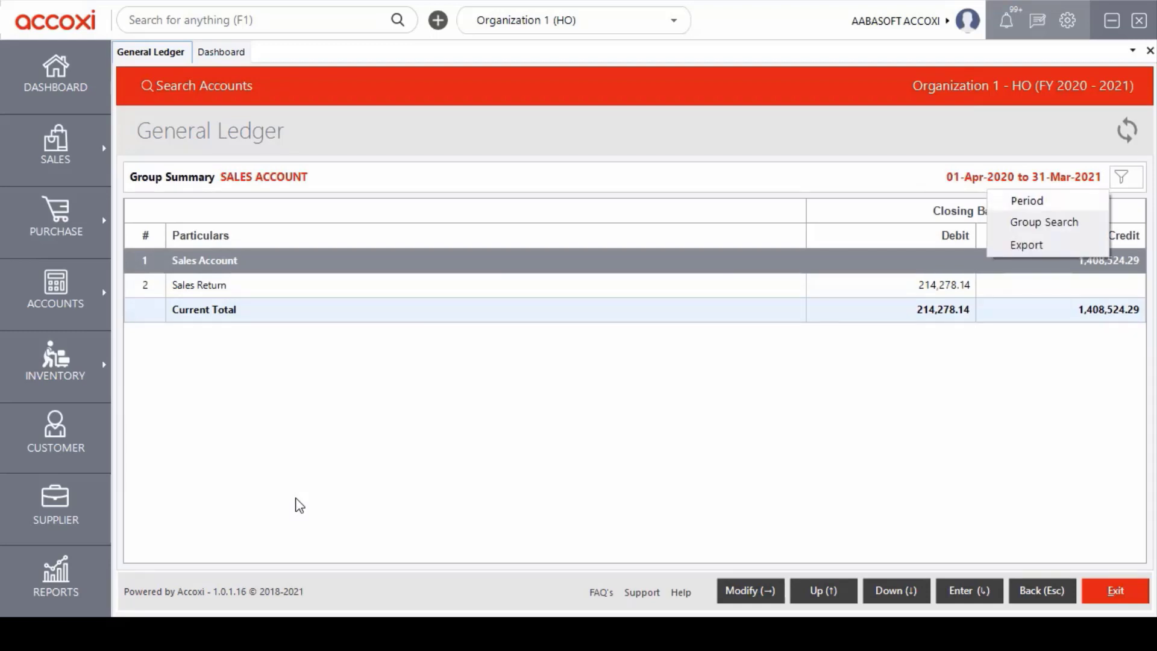
key("Up")
key("Down")
key("Down")
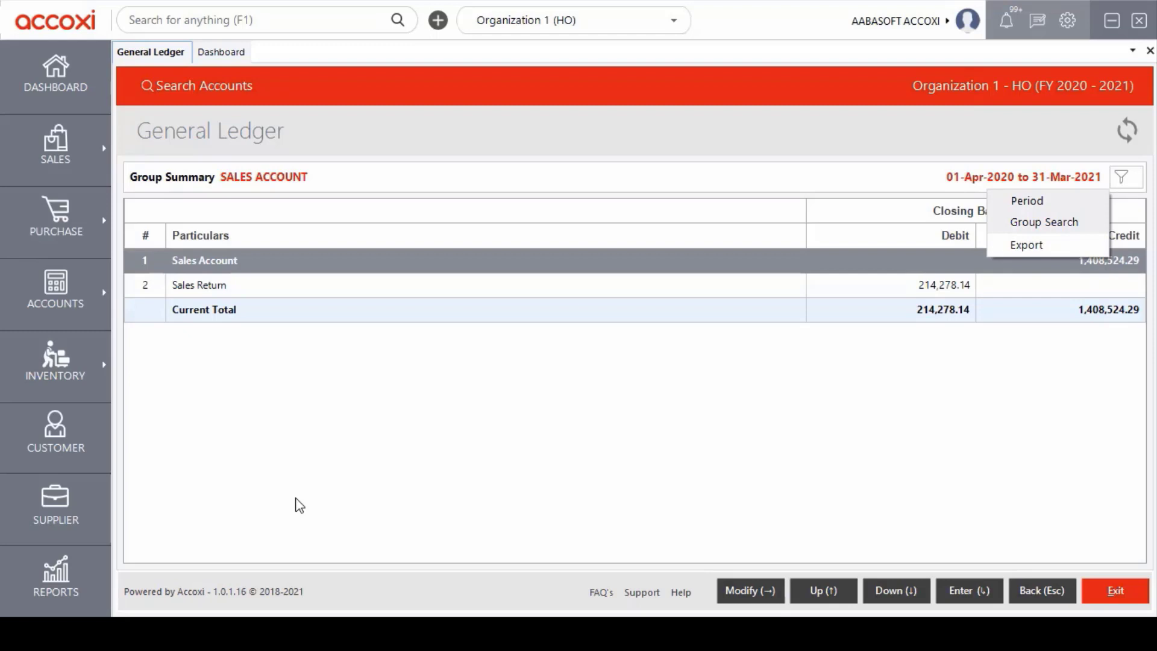
key("Return")
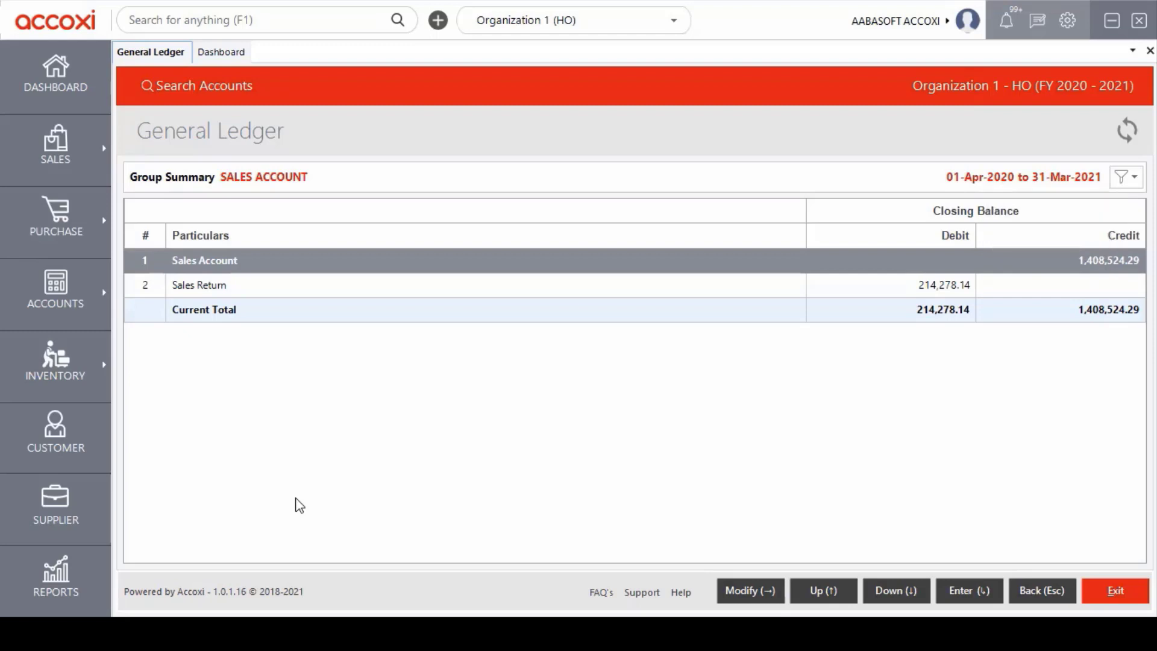
key("Return")
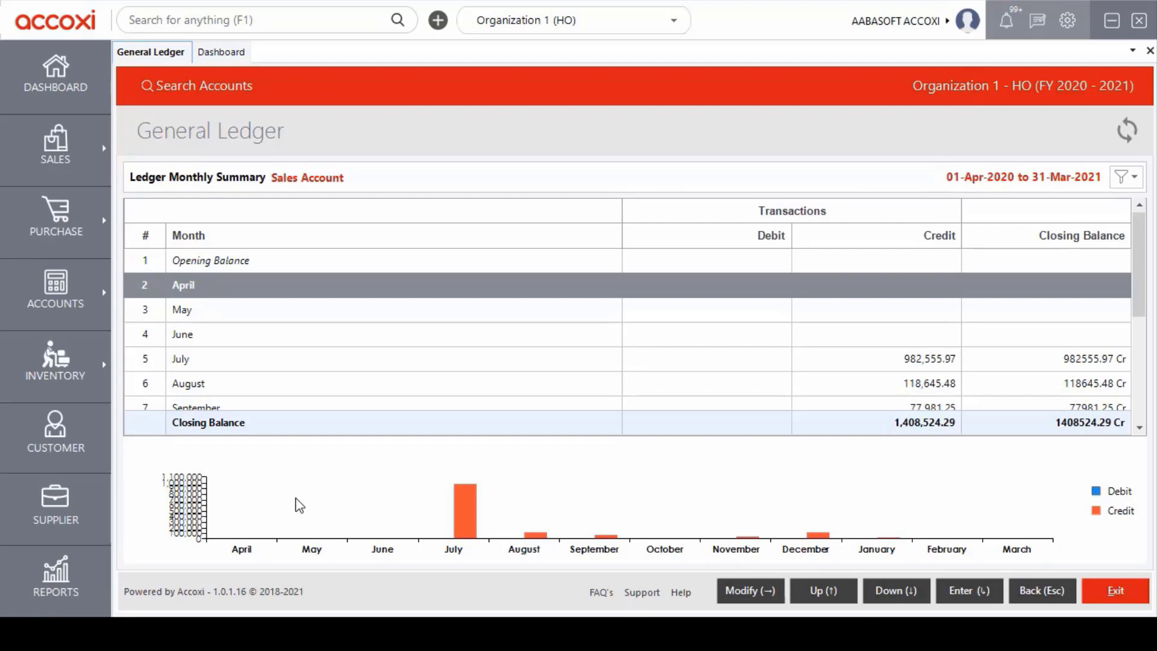
key("Down")
key("Down")
key("Down")
key("Down")
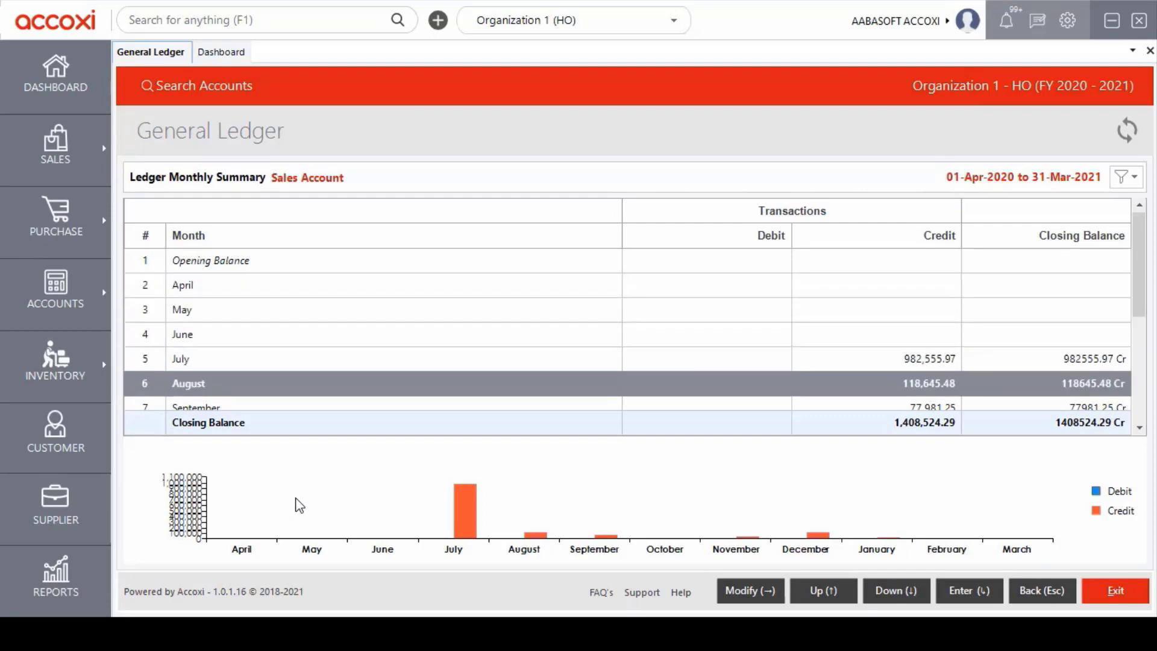
key("Down")
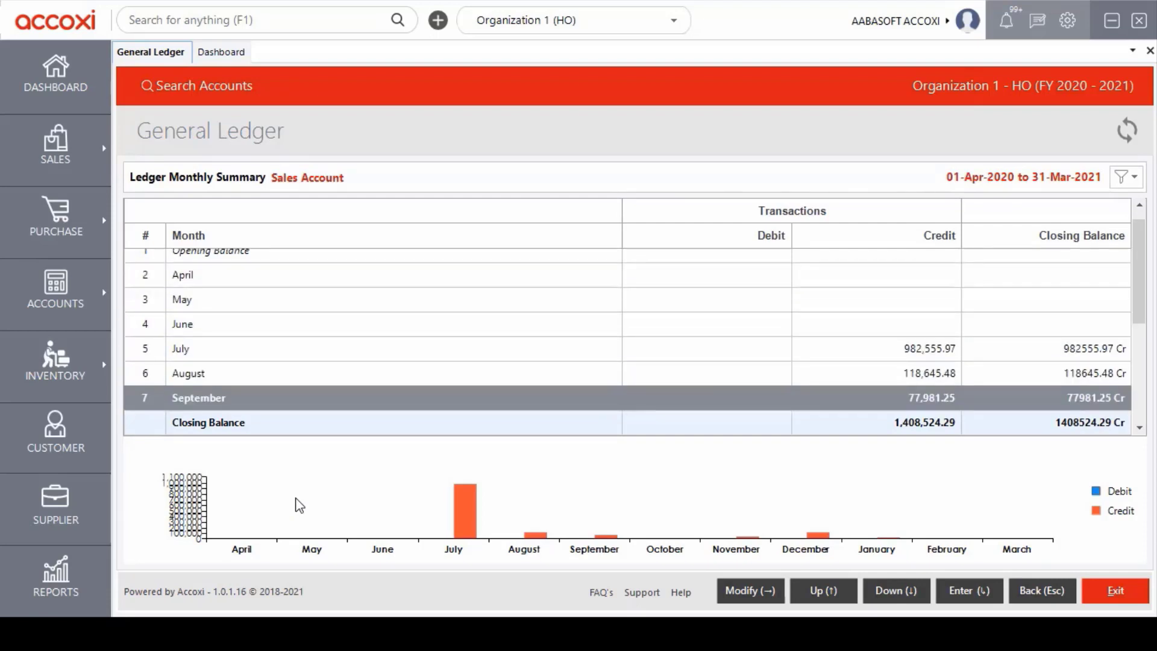
key("Up")
key("Up")
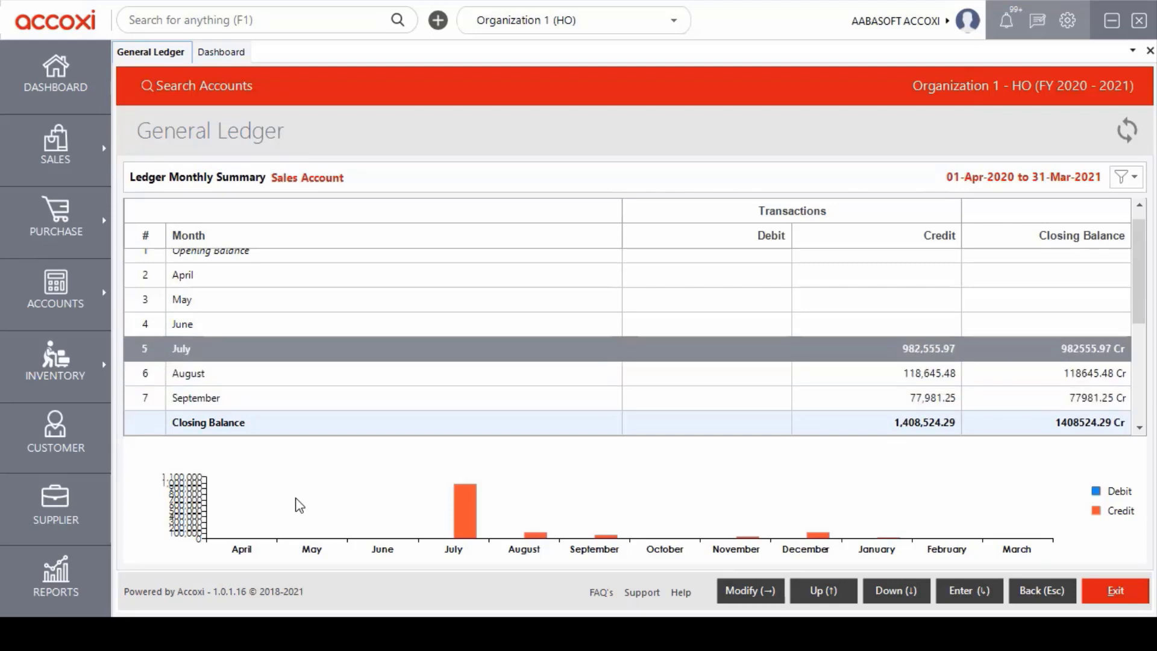
key("Down")
key("Down")
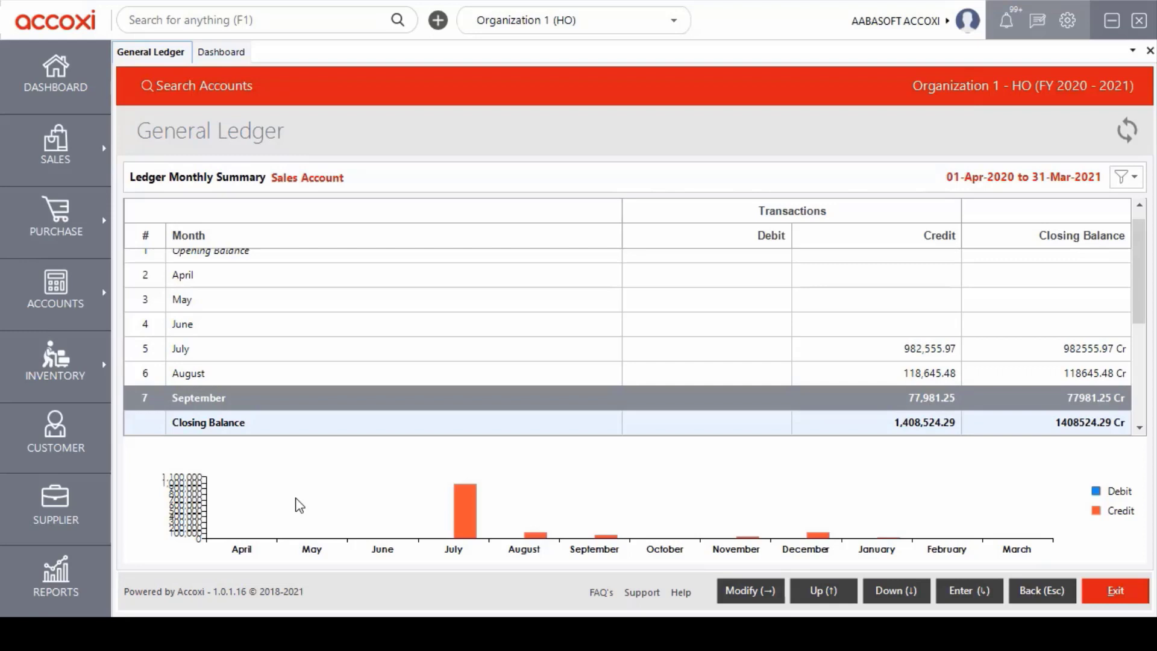
key("Up")
key("Up")
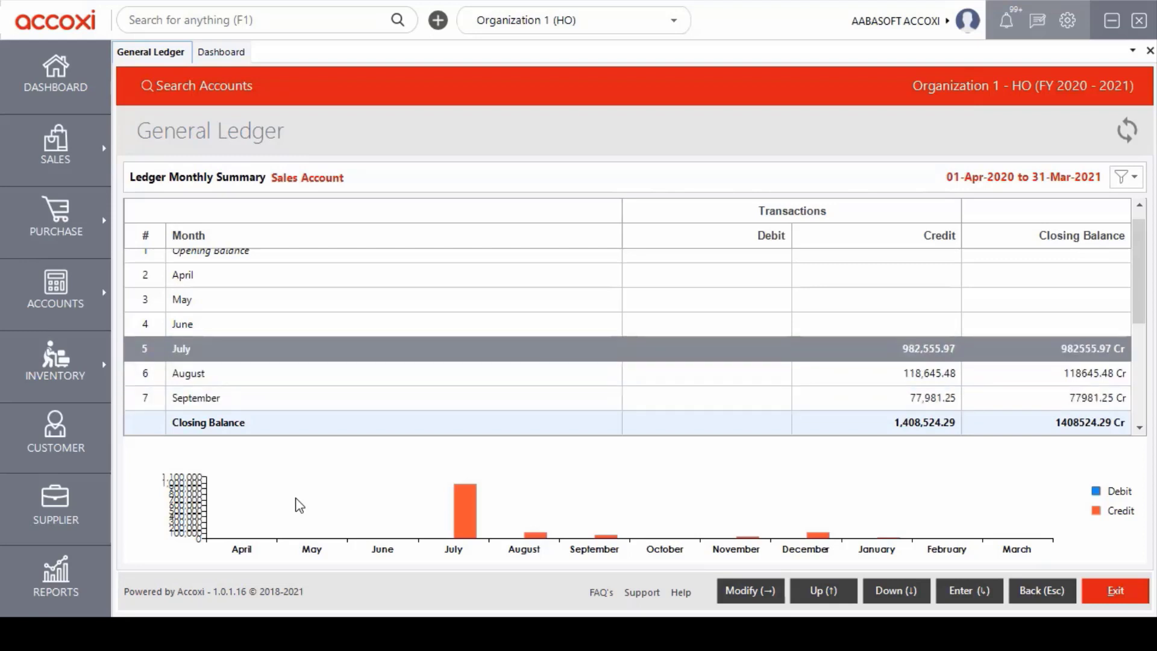
key("alt+f")
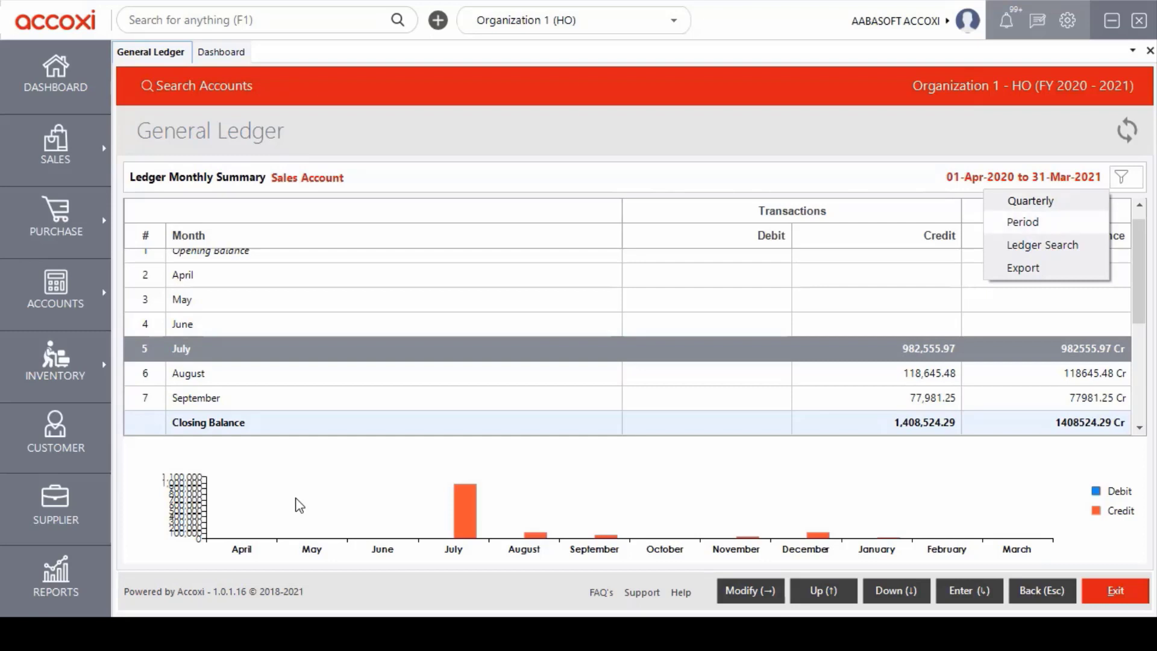
key("Down")
key("Down")
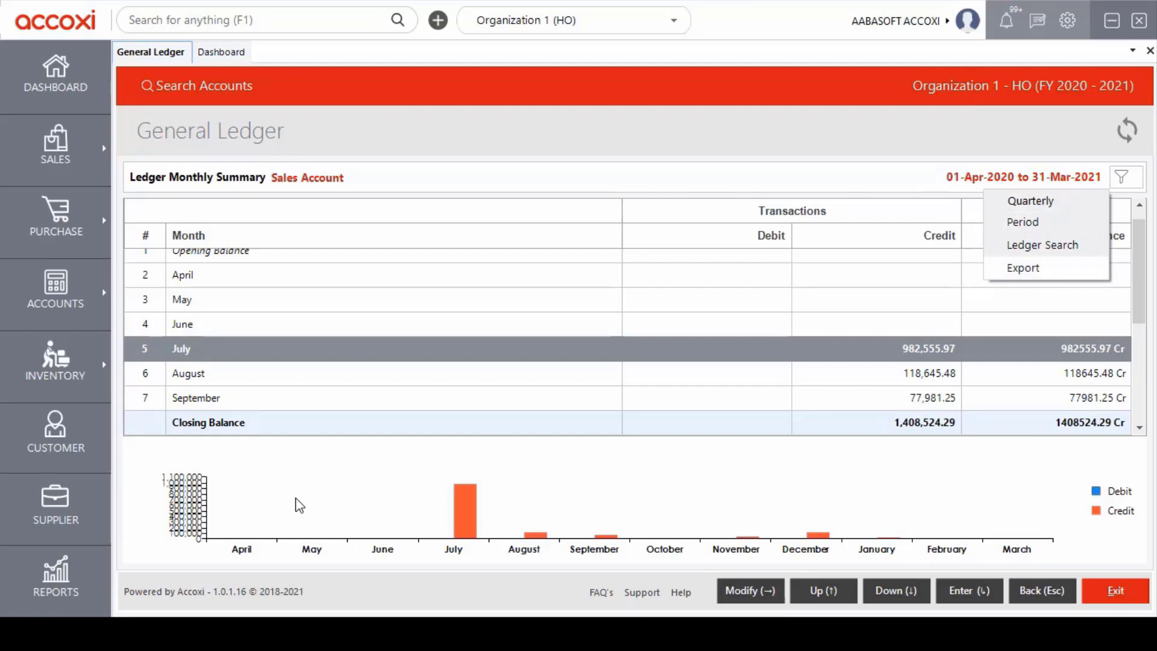
key("Return")
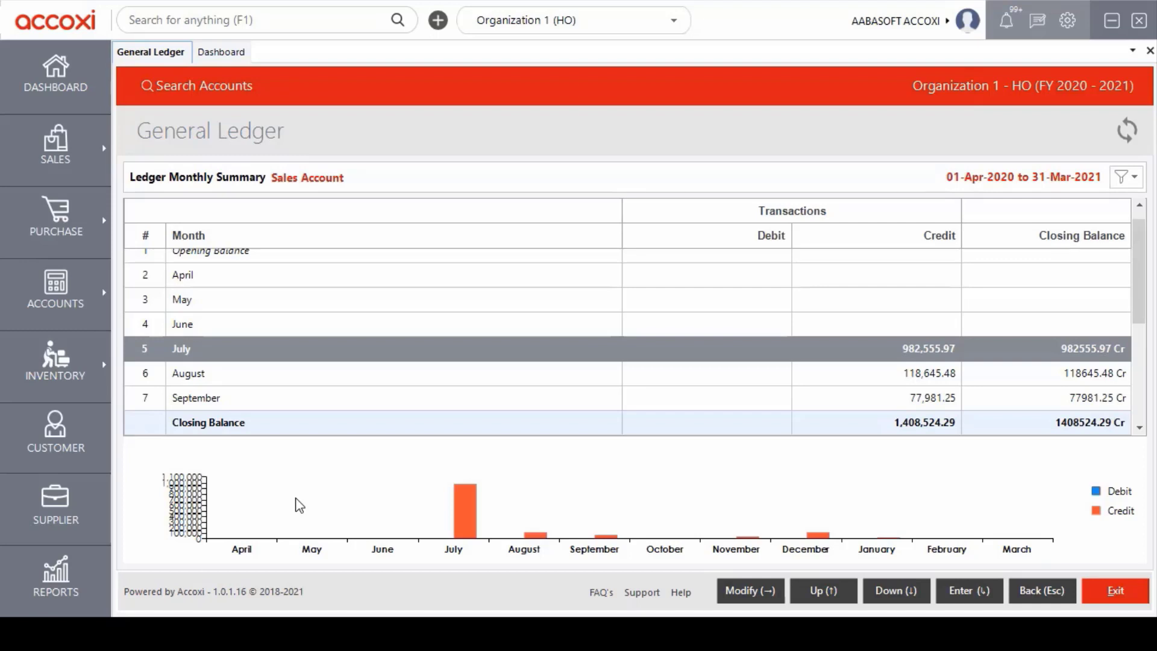
- Open the Sales Account's July 2020 ledger vouchers and move the selection to voucher 3
key("Return")
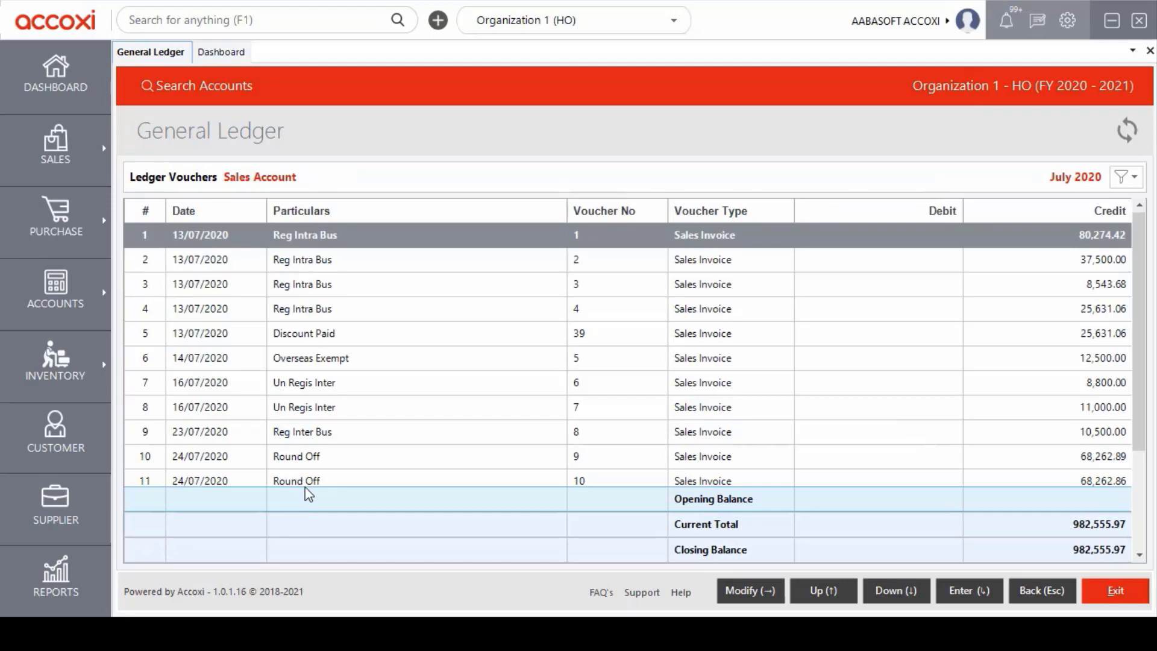
key("Down")
key("Down")
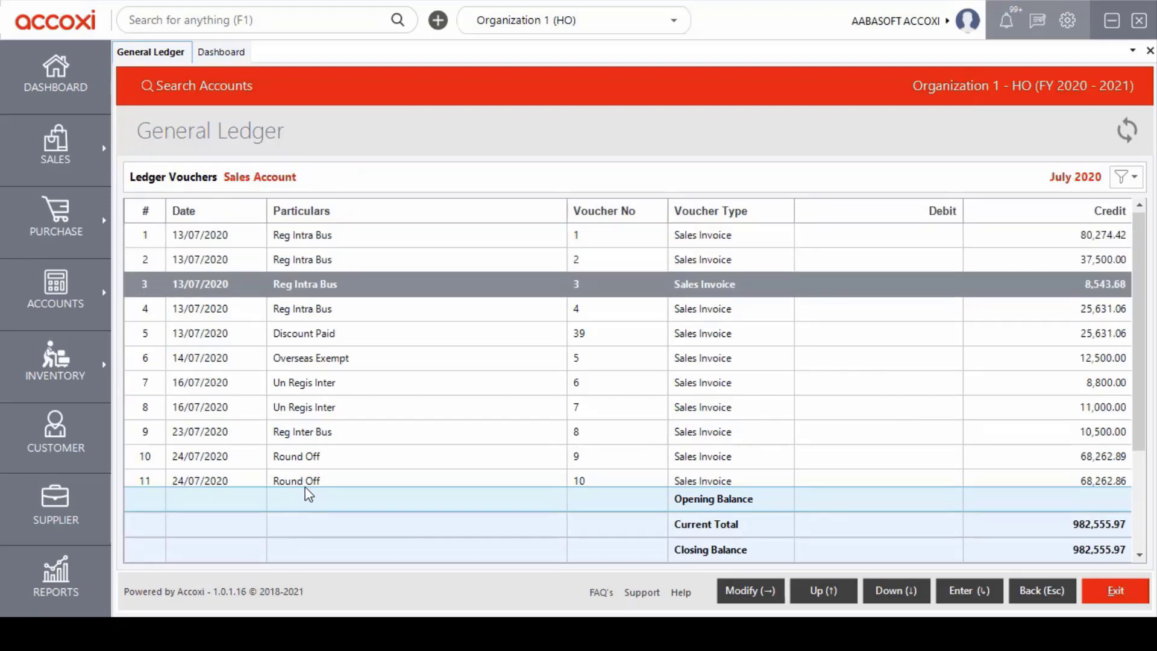
key("Down")
key("Down")
key("Up")
key("Up")
key("Up")
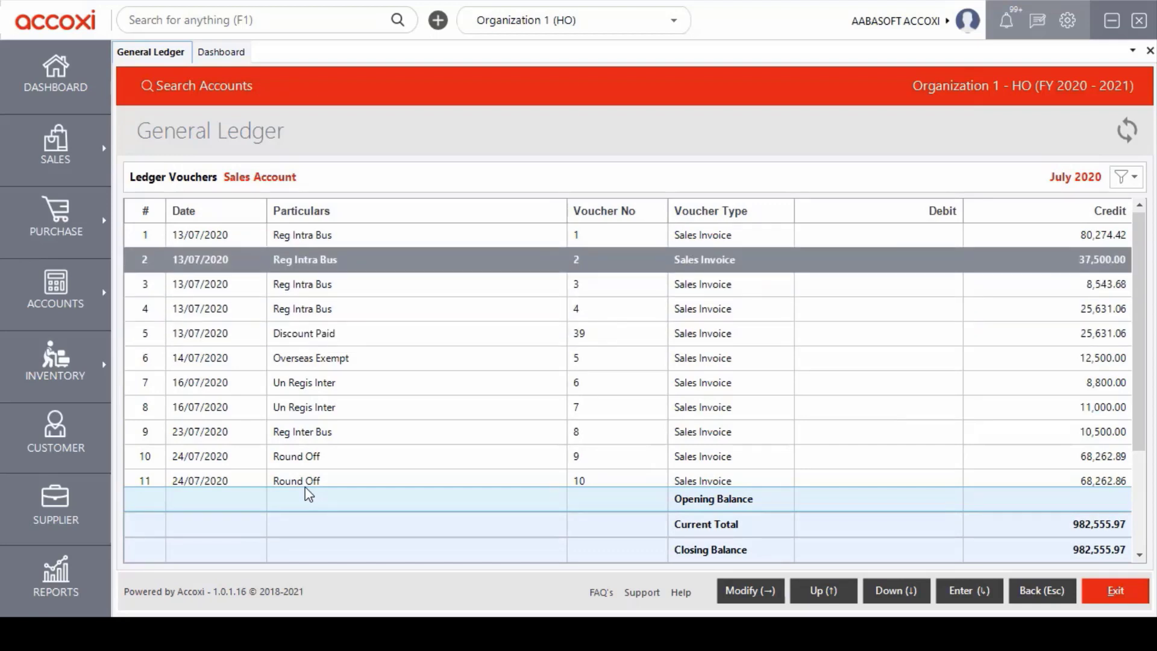
key("Down")
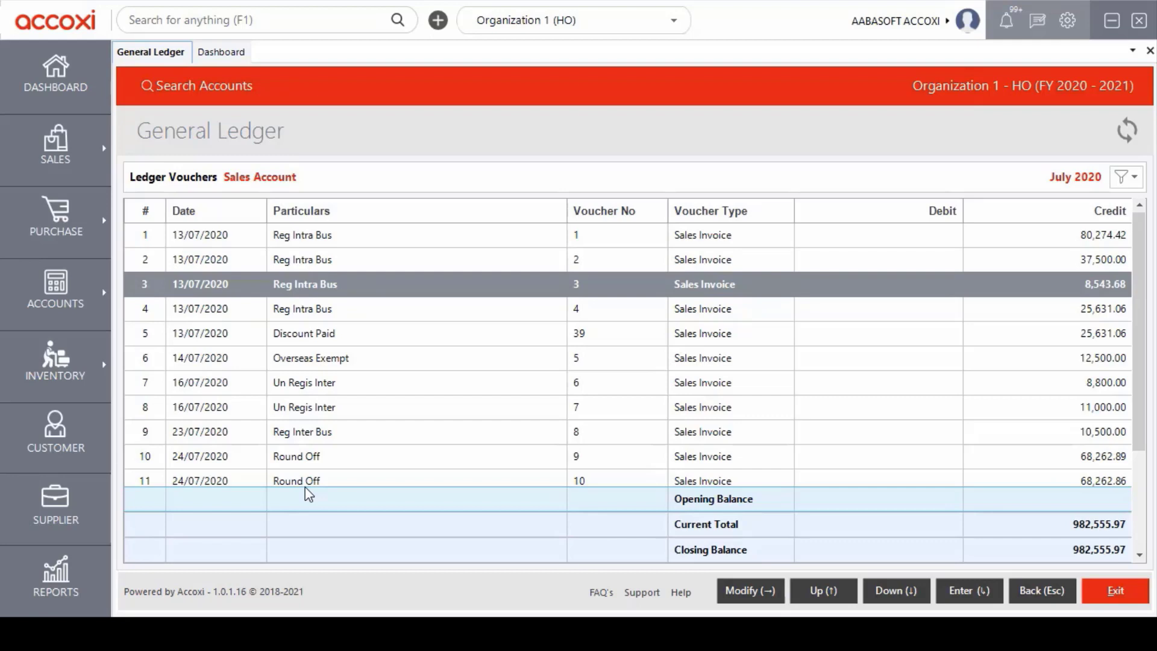
key("Return")
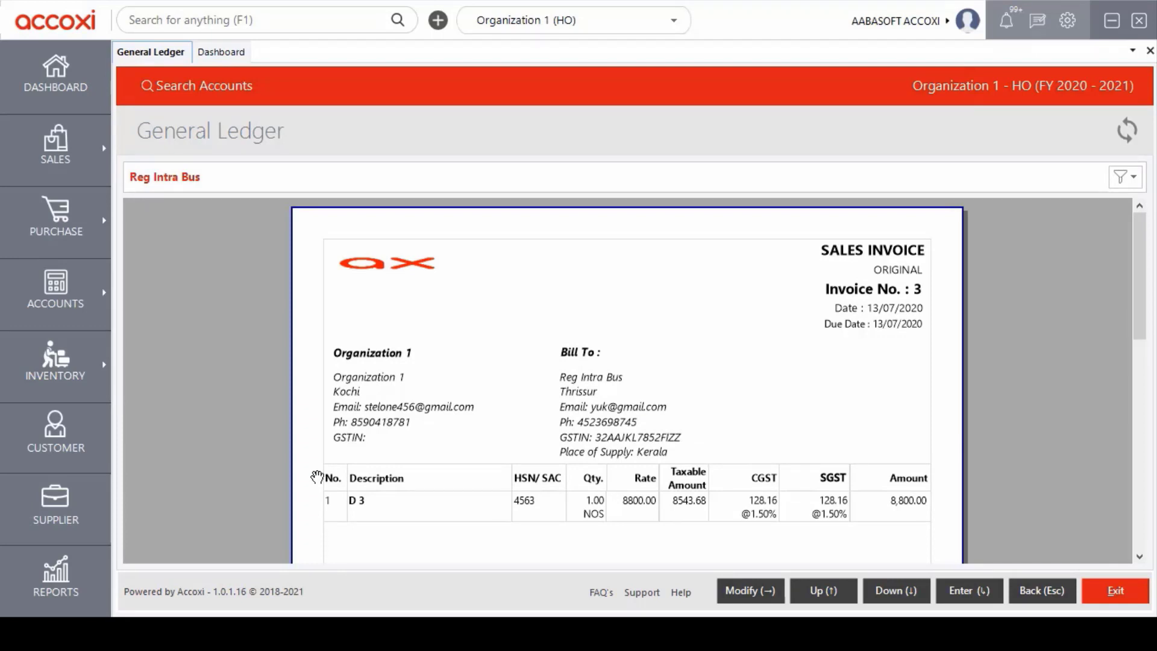
key("Up")
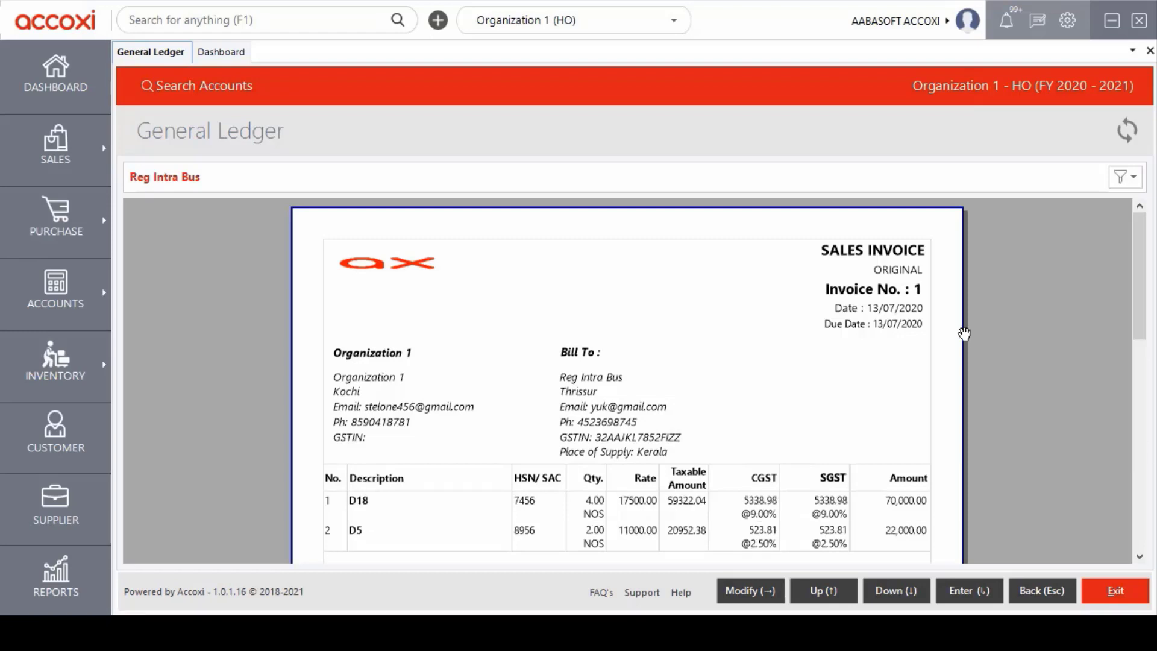
key("Escape")
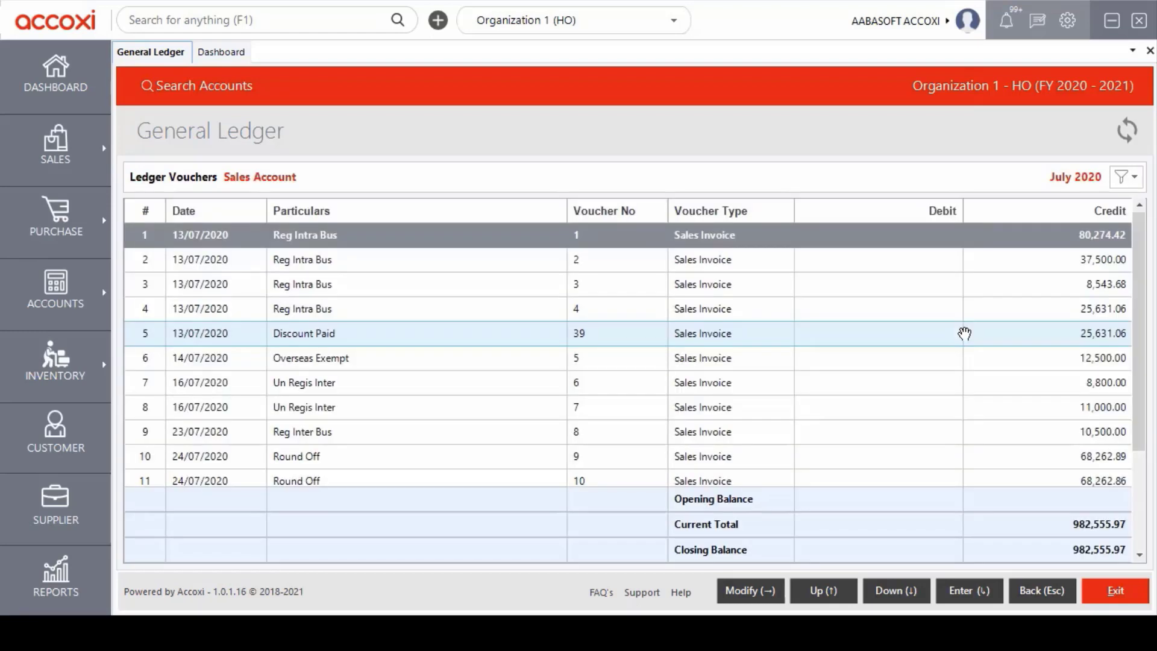
- Step through the July 2020 Sales Account vouchers, then bring up the Daily Breakup and Export options
key("Down")
key("Down")
key("Up")
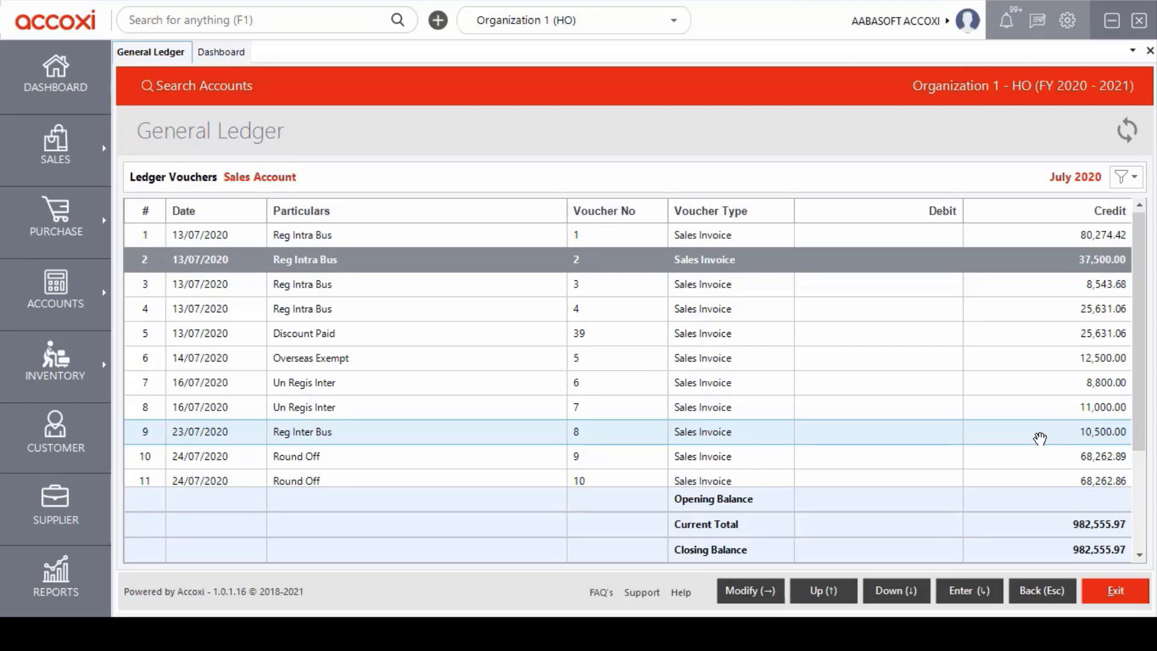
key("Down")
key("Down")
key("Down")
key("Down")
key("Down")
key("Down")
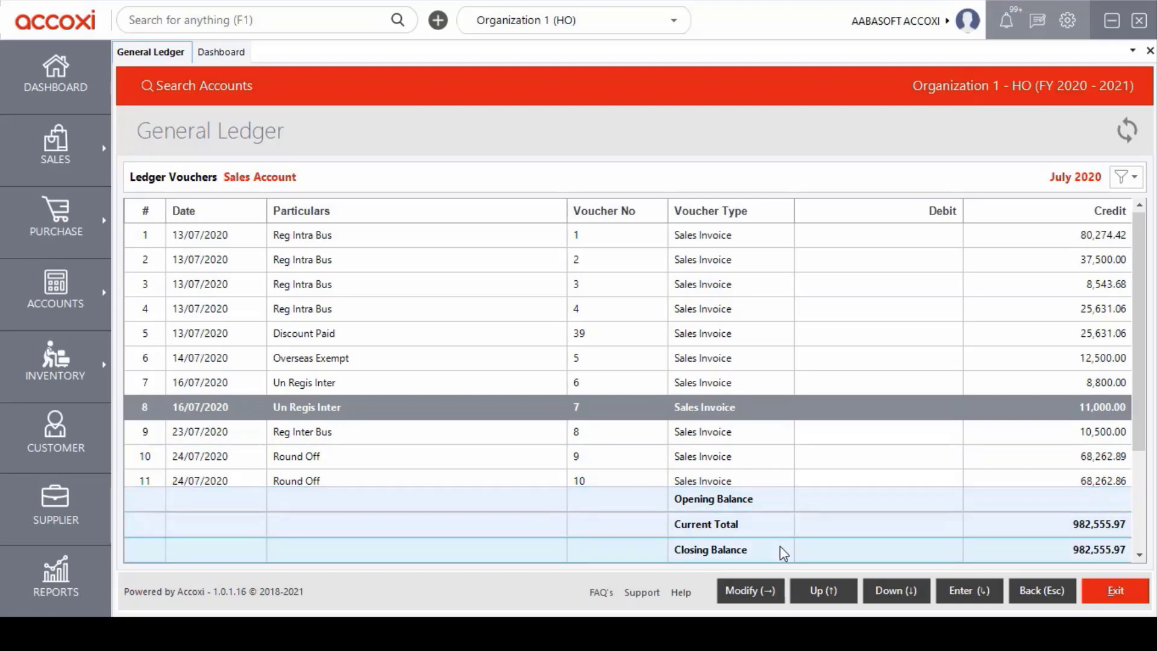
key("ctrl+f")
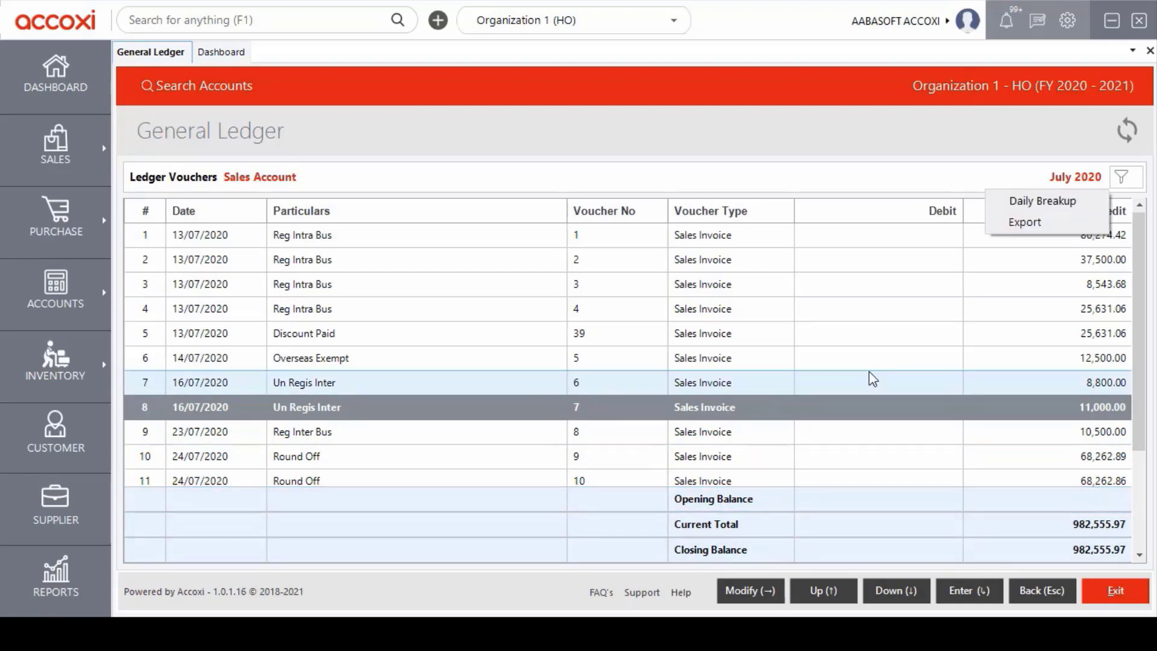